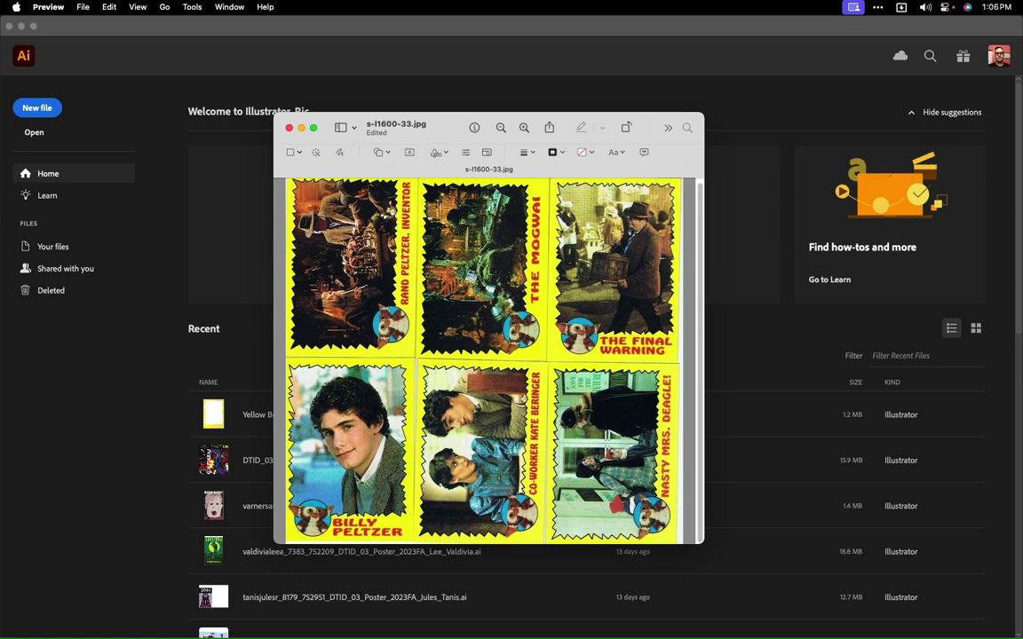
- Bring up the geometric-shapes reference image and move both reference image windows out of view
left_click_drag(1, 188, 391, 410)
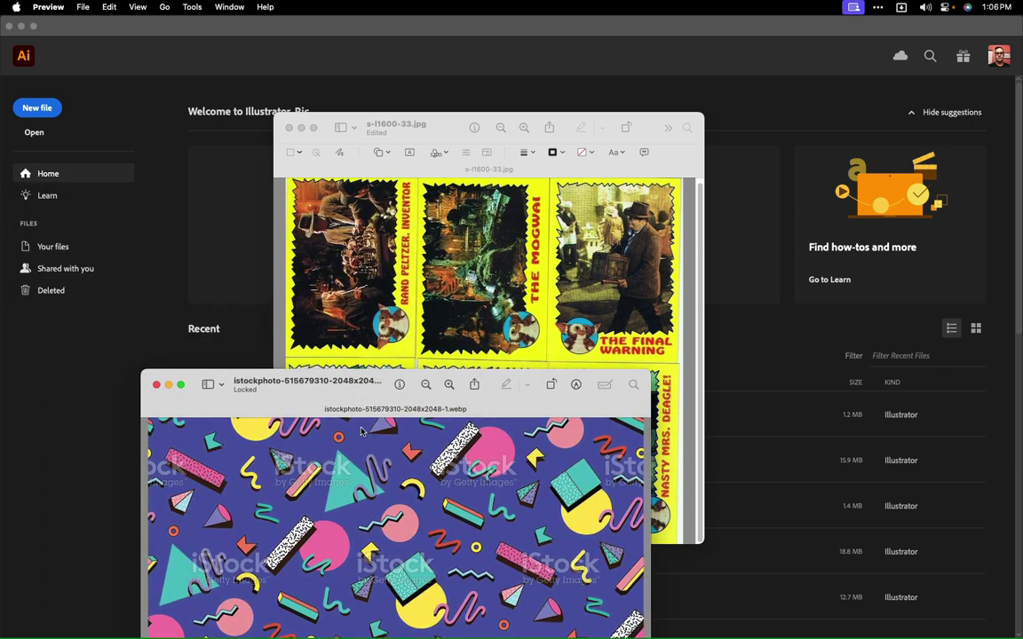
left_click_drag(360, 379, 0, 337)
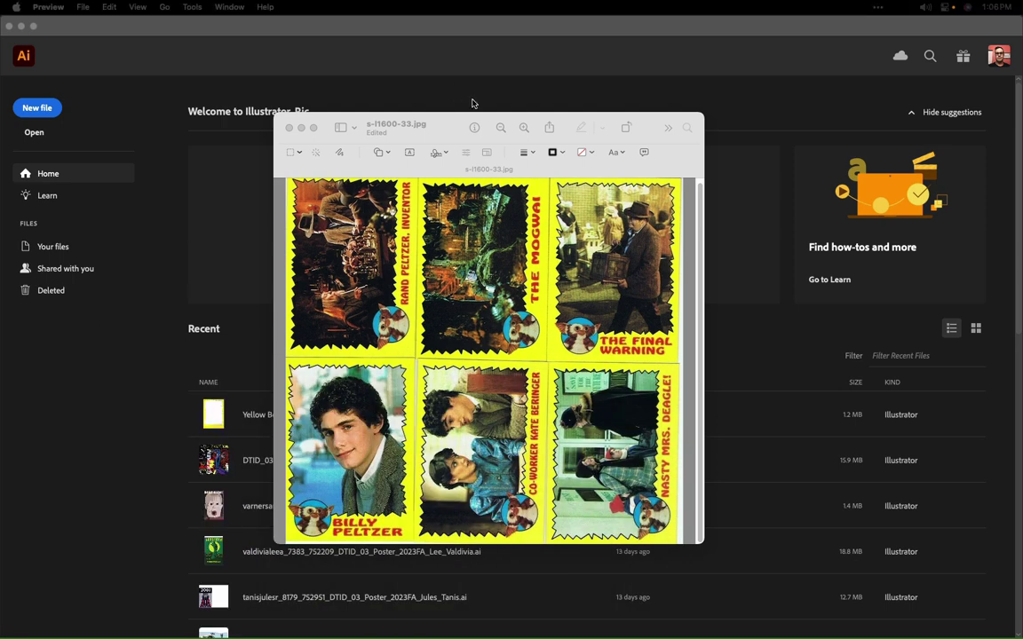
left_click_drag(458, 122, 0, 117)
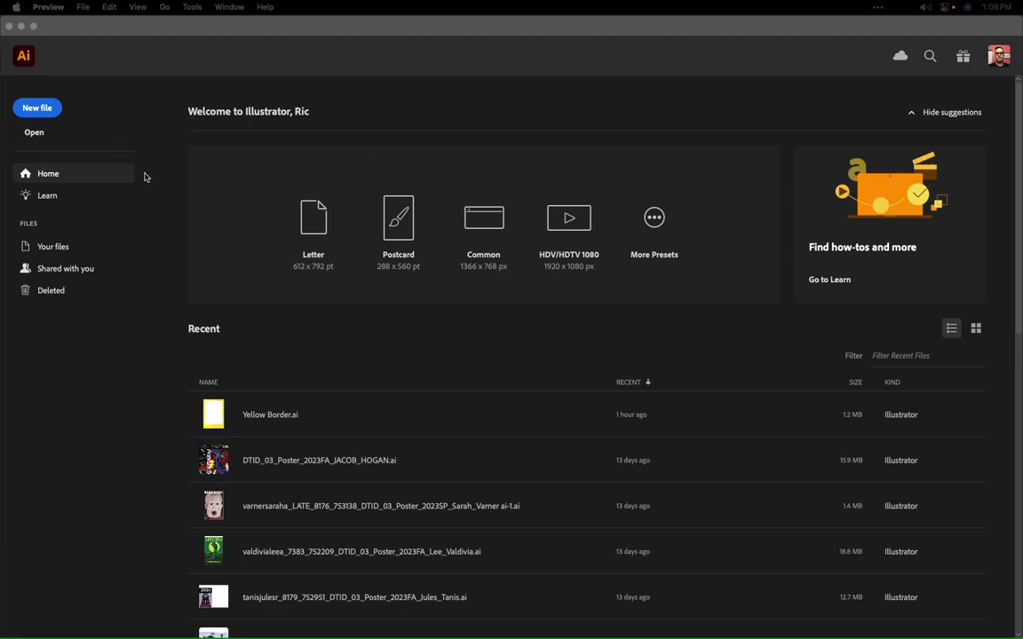
- Create a new one-artboard document measured in inches, 2.5 in wide and 3.5 in high
left_click(37, 107)
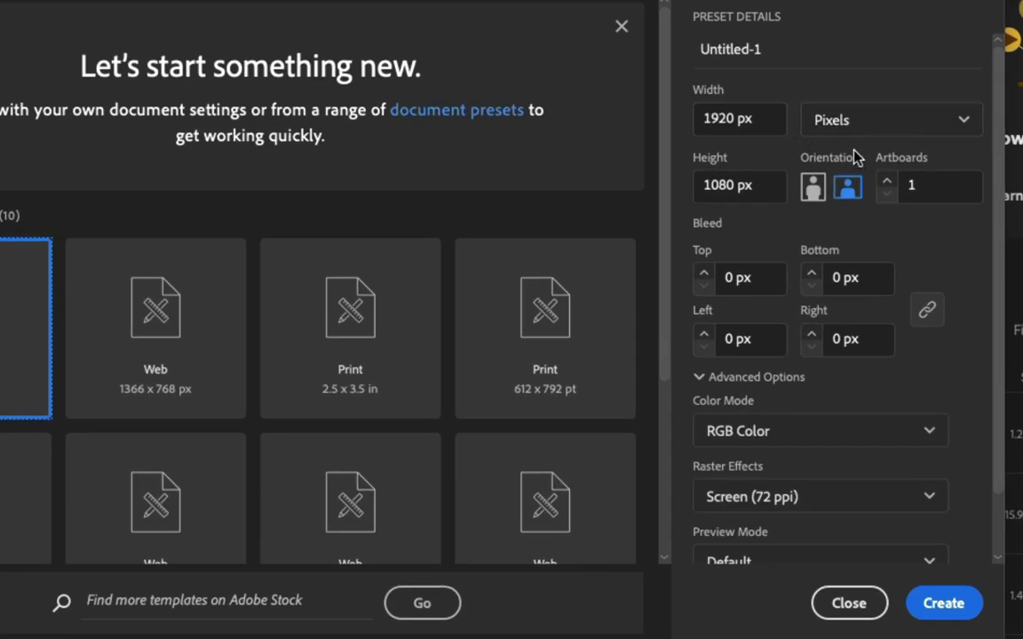
left_click(886, 129)
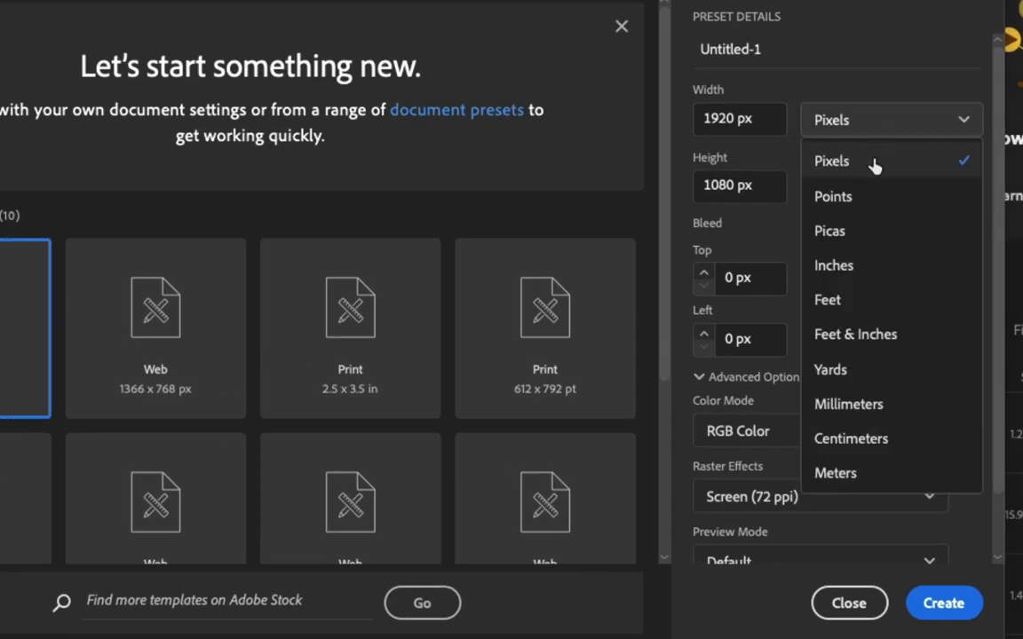
left_click(834, 266)
left_click(732, 119)
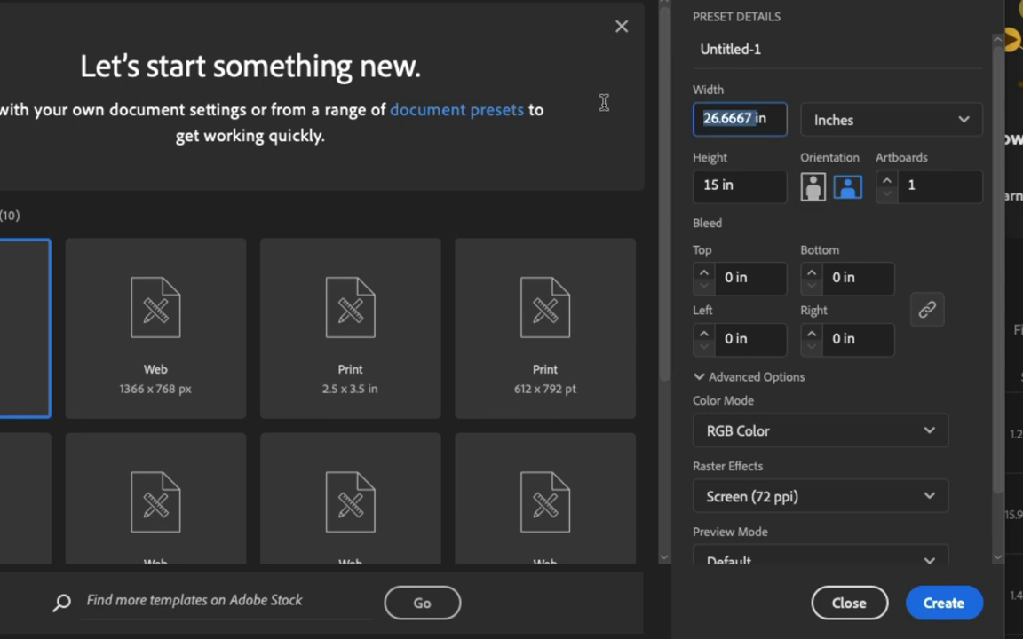
type("2.5")
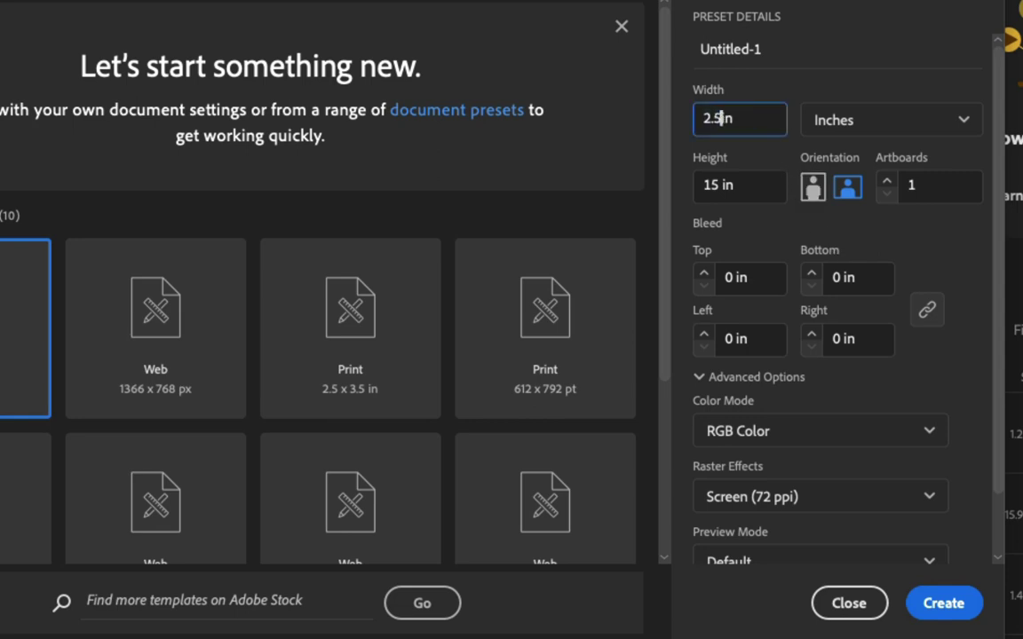
left_click(748, 186)
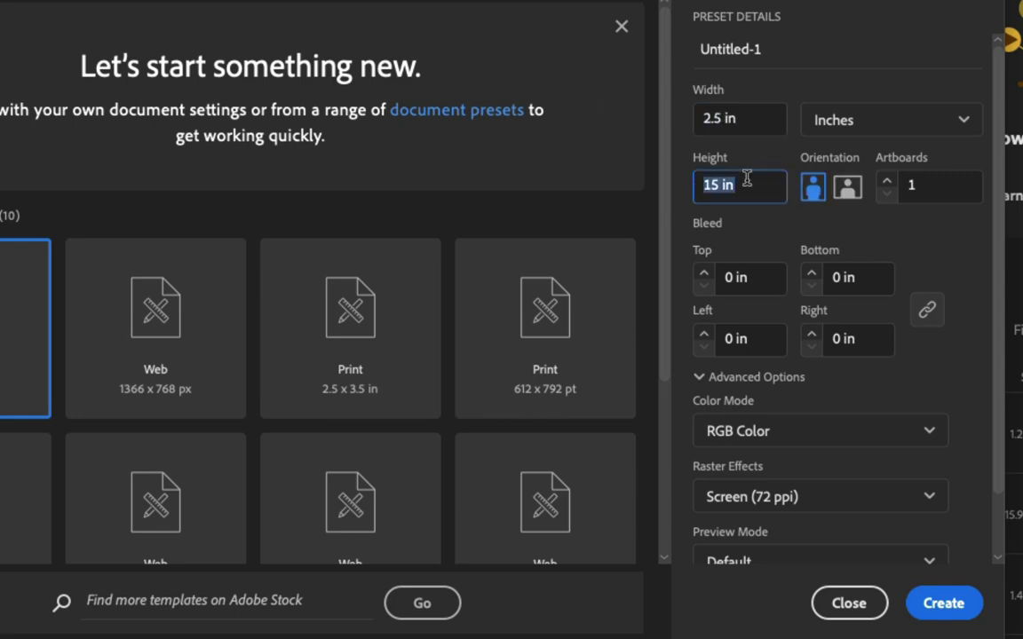
type("3.5")
left_click(959, 605)
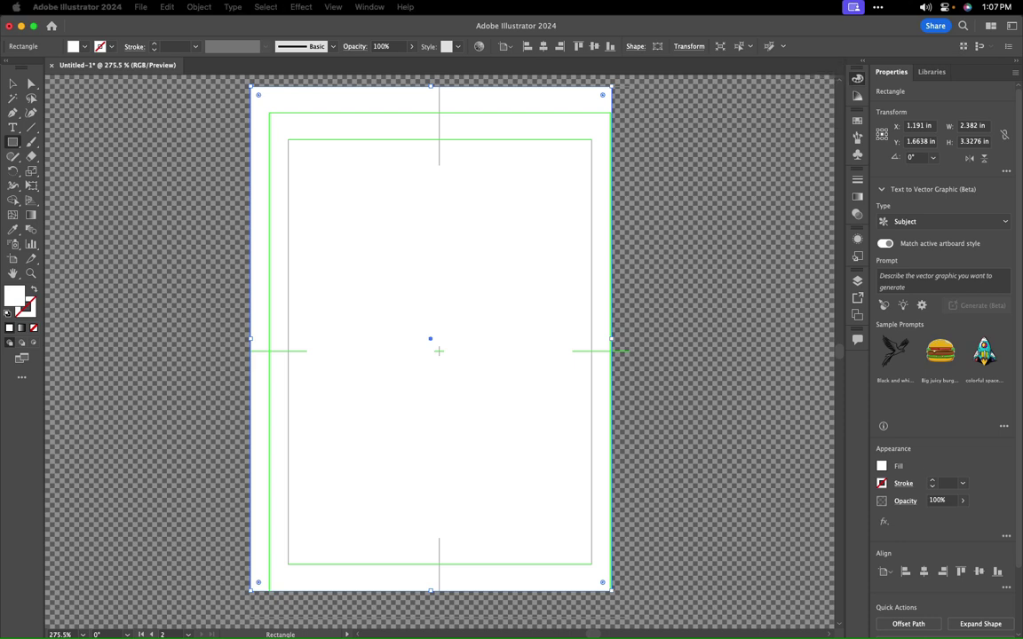
- Draw a small square about 0.12 in wide on the empty canvas beside the artboard
left_click_drag(0, 107, 0, 98)
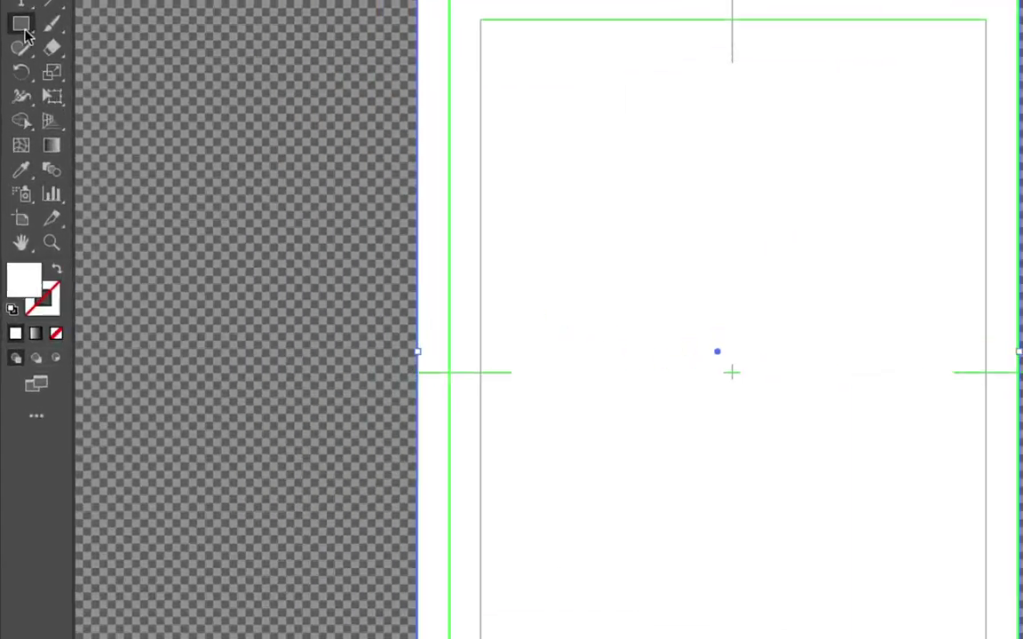
left_click_drag(66, 176, 84, 199)
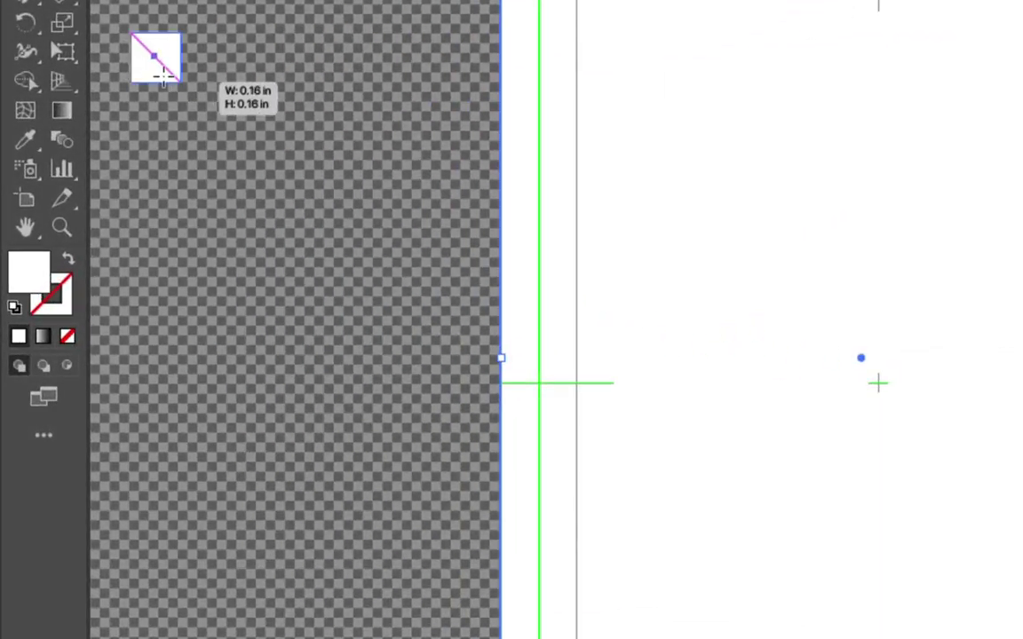
left_click_drag(163, 76, 158, 63)
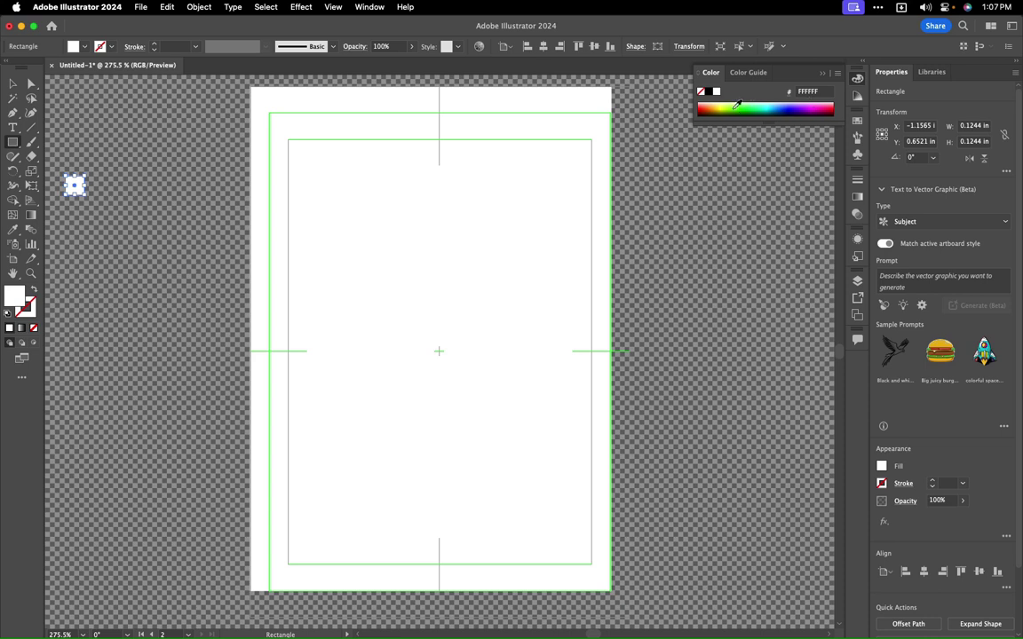
- Fill the small square with bright yellow, FFE315
left_click(727, 105)
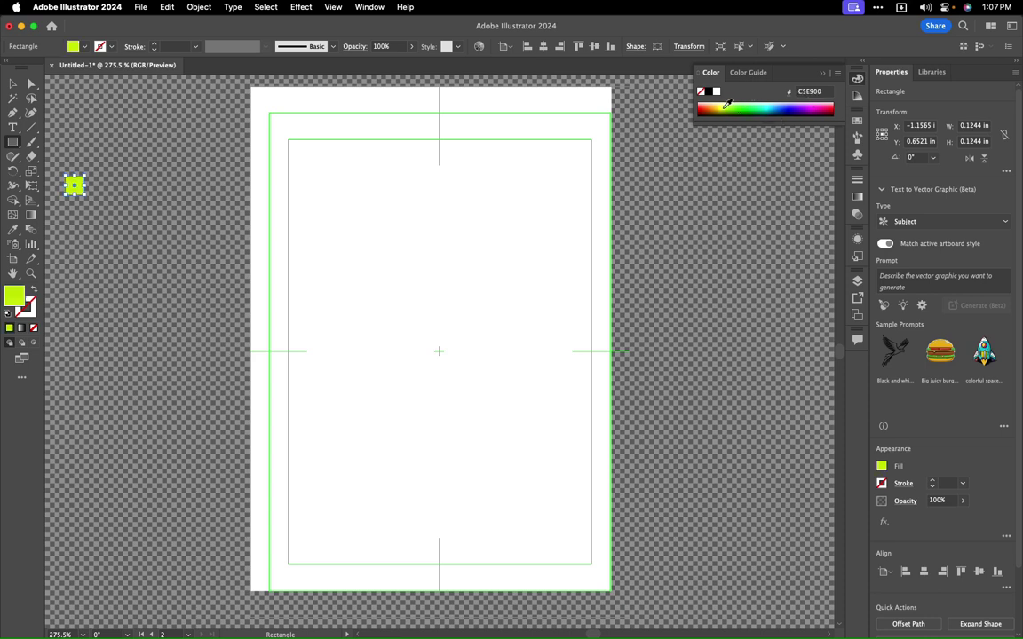
double_click(13, 299)
left_click(251, 295)
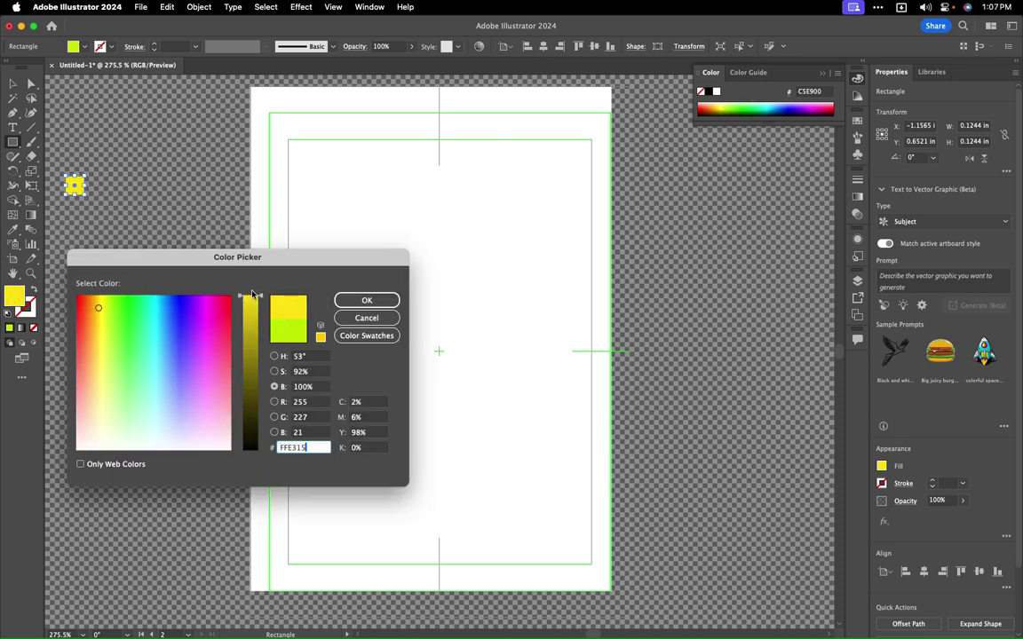
left_click(362, 305)
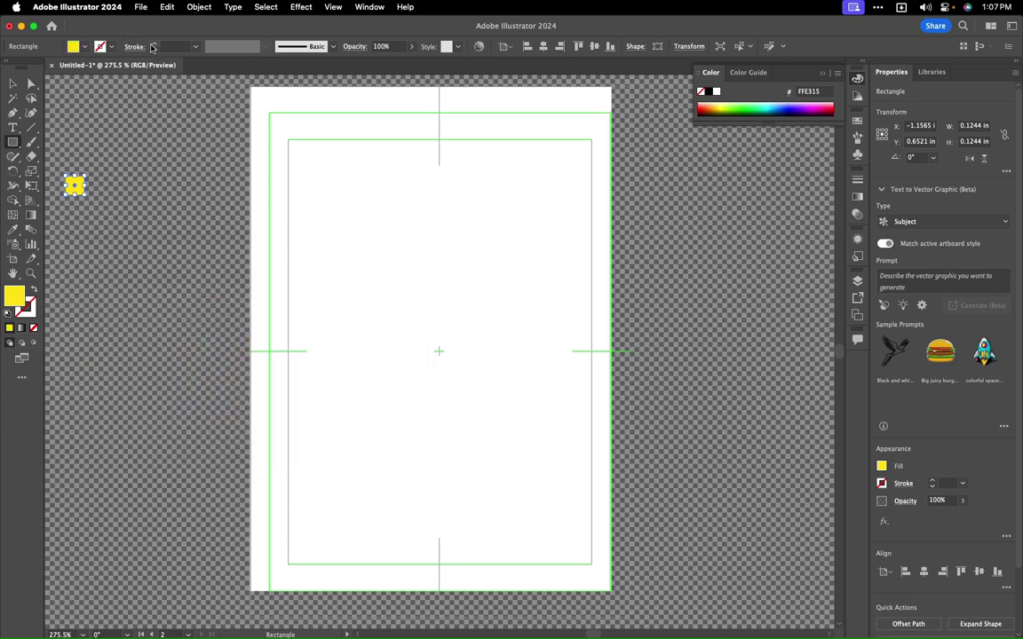
- Make a new pattern from the yellow square and dismiss the notice to edit its tile
left_click(199, 7)
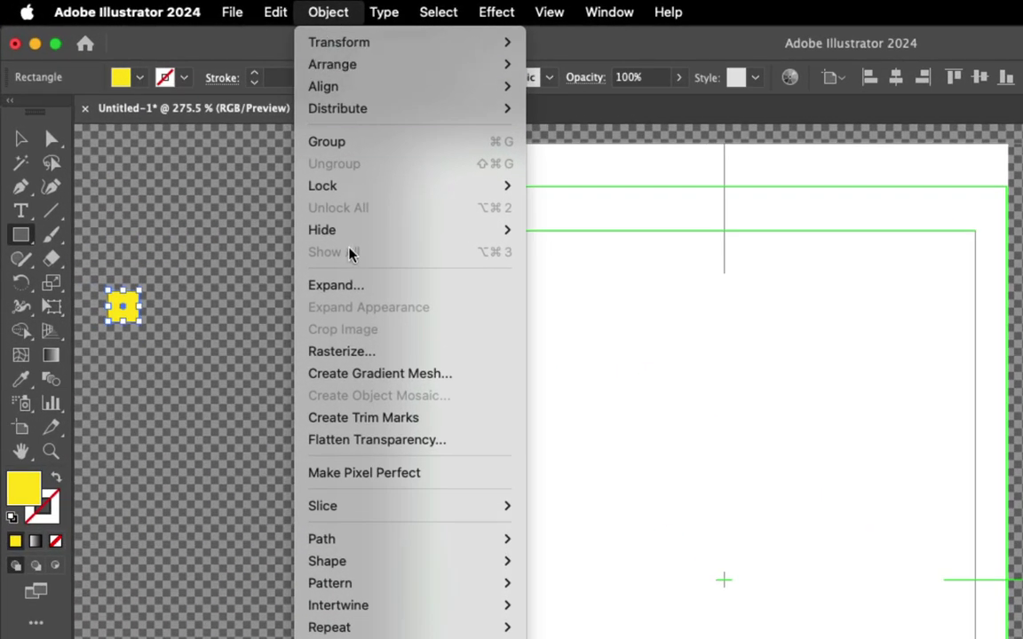
mouse_move(373, 584)
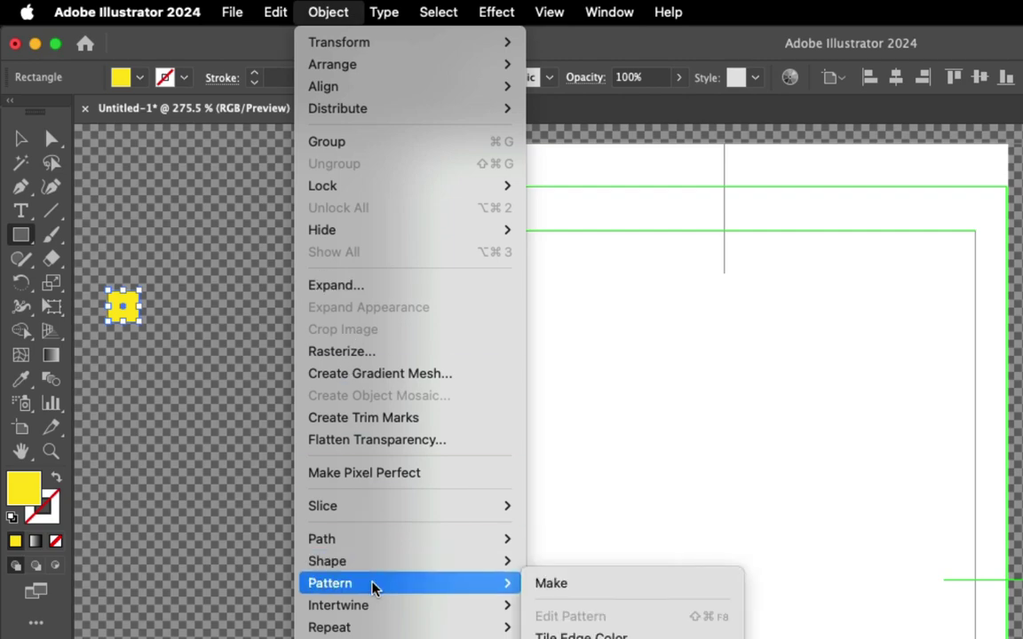
left_click(548, 584)
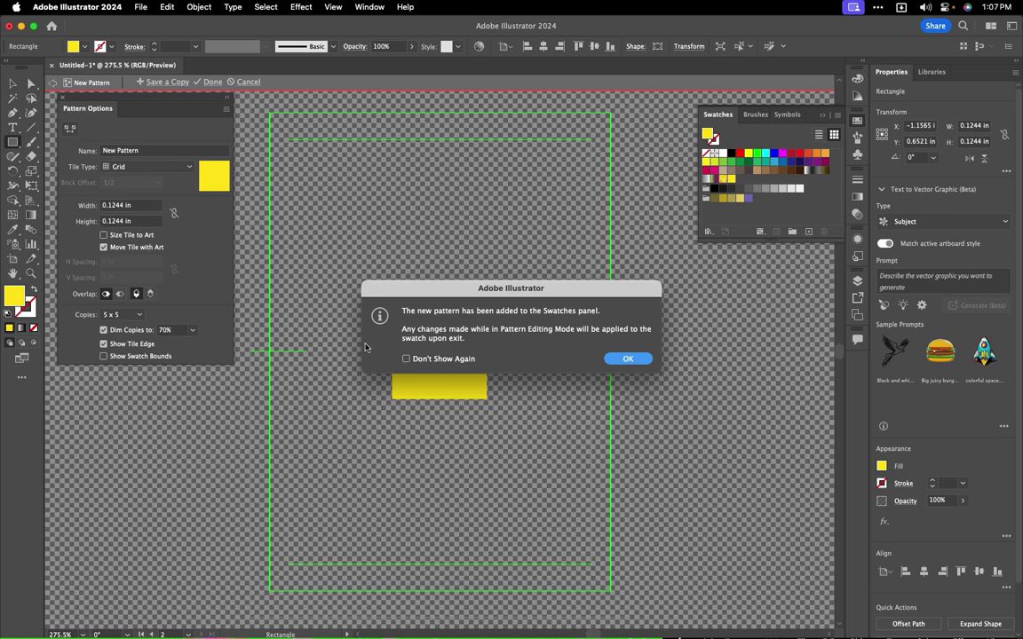
left_click(619, 359)
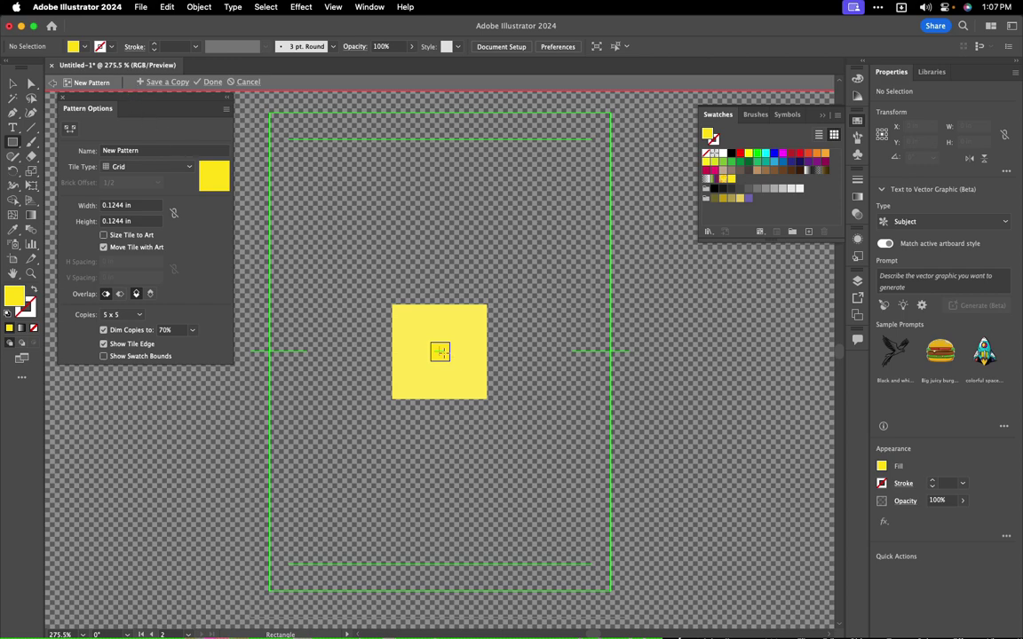
- Draw a small purple-filled circle without a stroke on the yellow preview area, outside the pattern tile
scroll(440, 351, "up", 4)
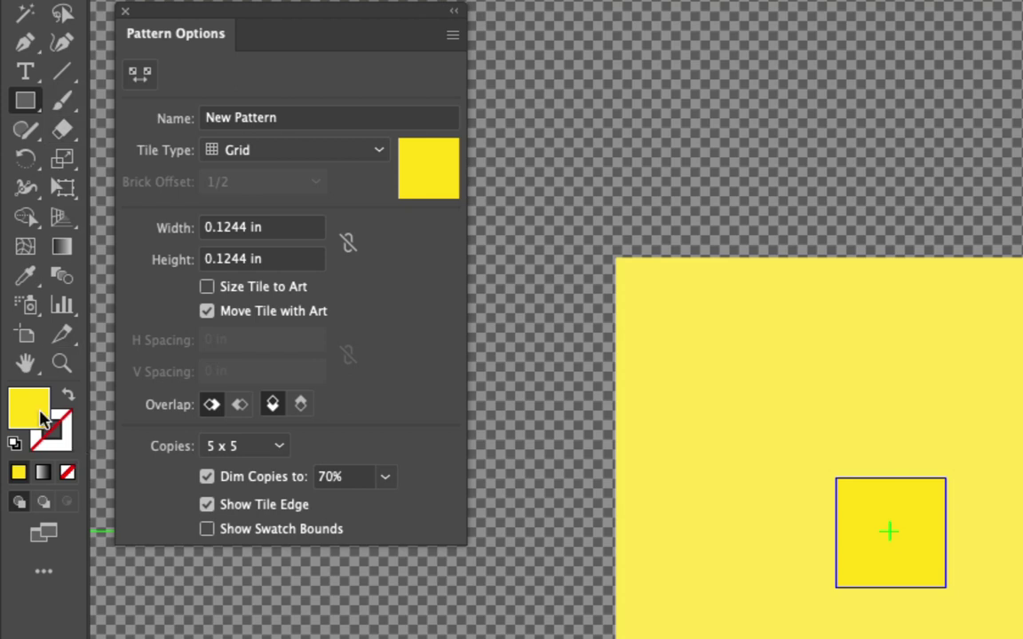
left_click(25, 101)
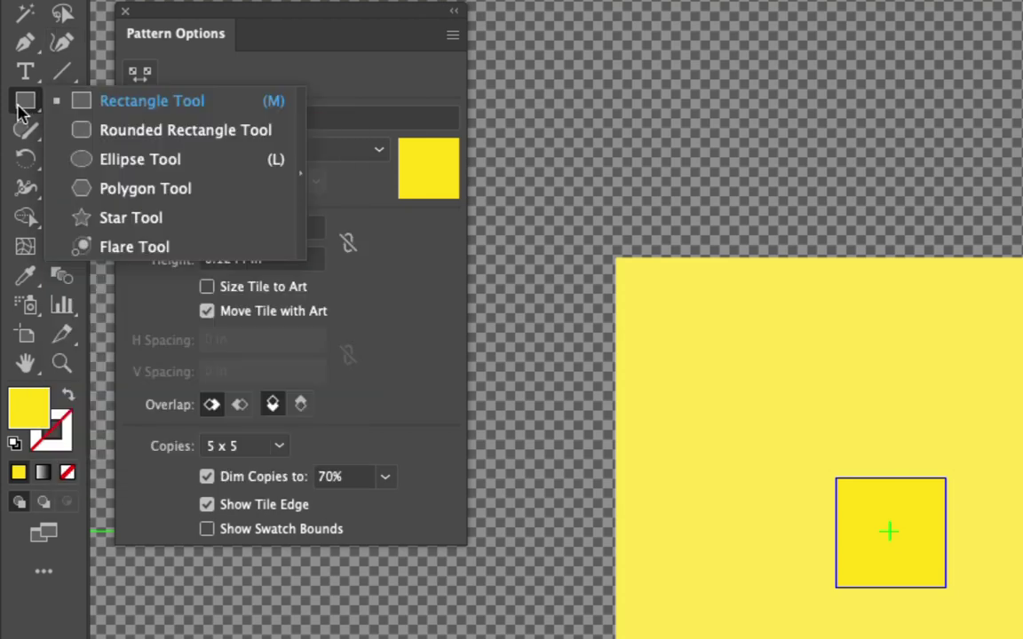
left_click(88, 161)
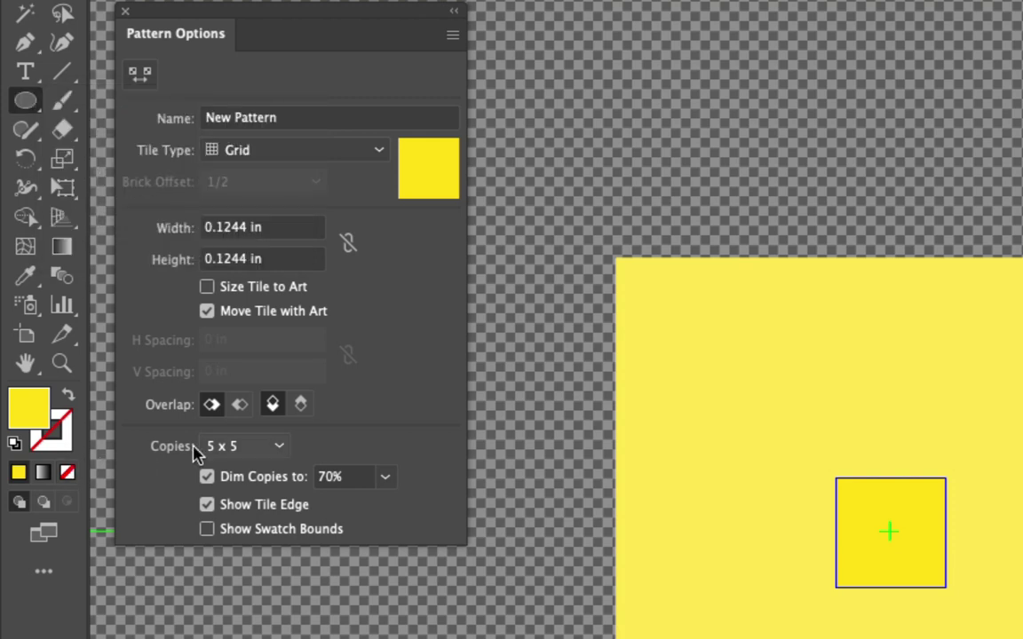
left_click_drag(635, 360, 696, 433)
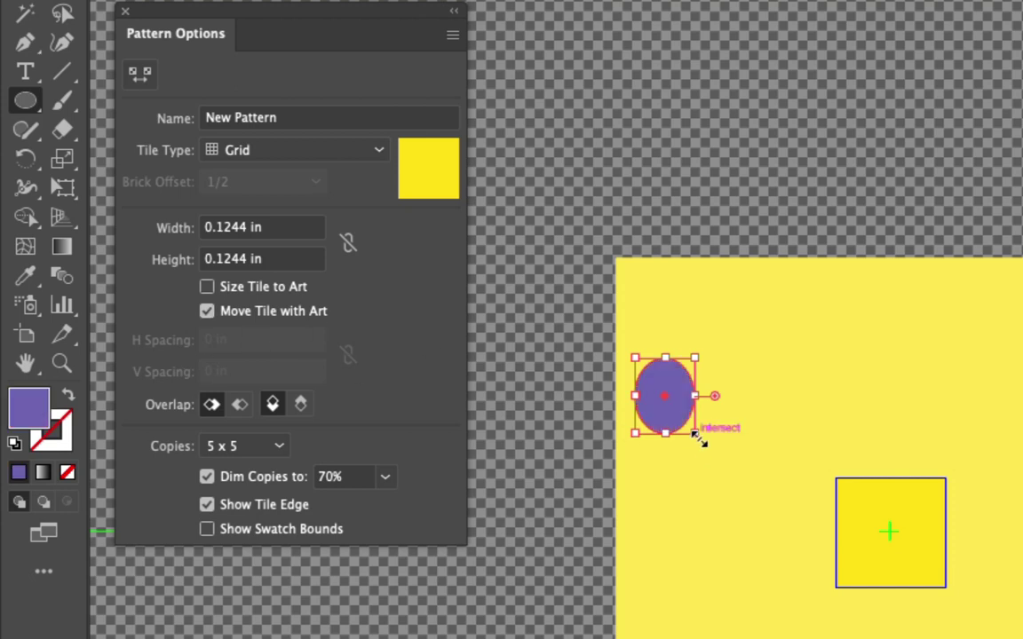
left_click_drag(699, 438, 688, 409)
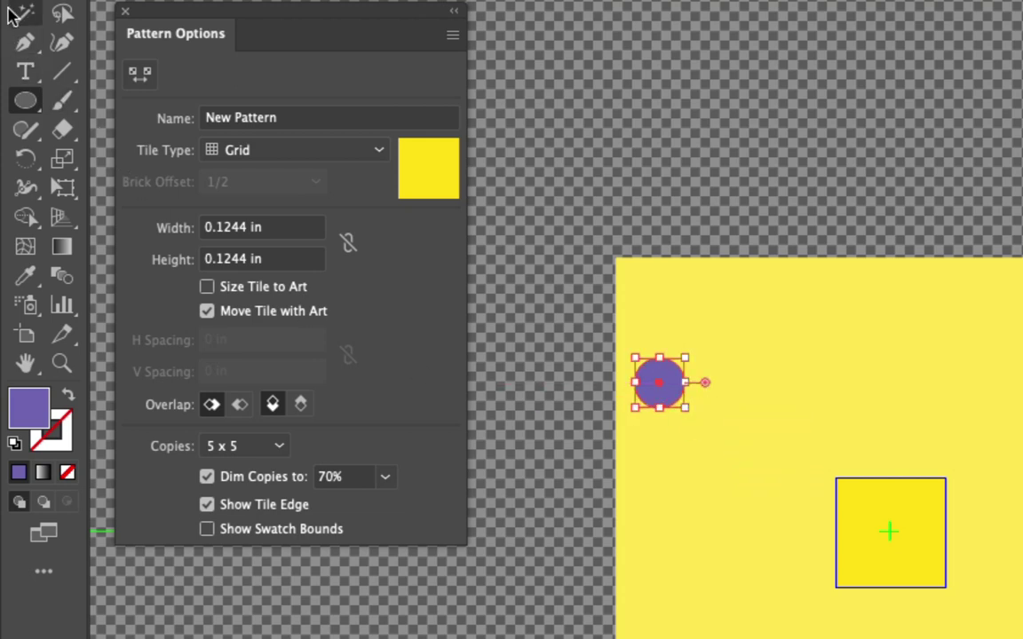
left_click(68, 397)
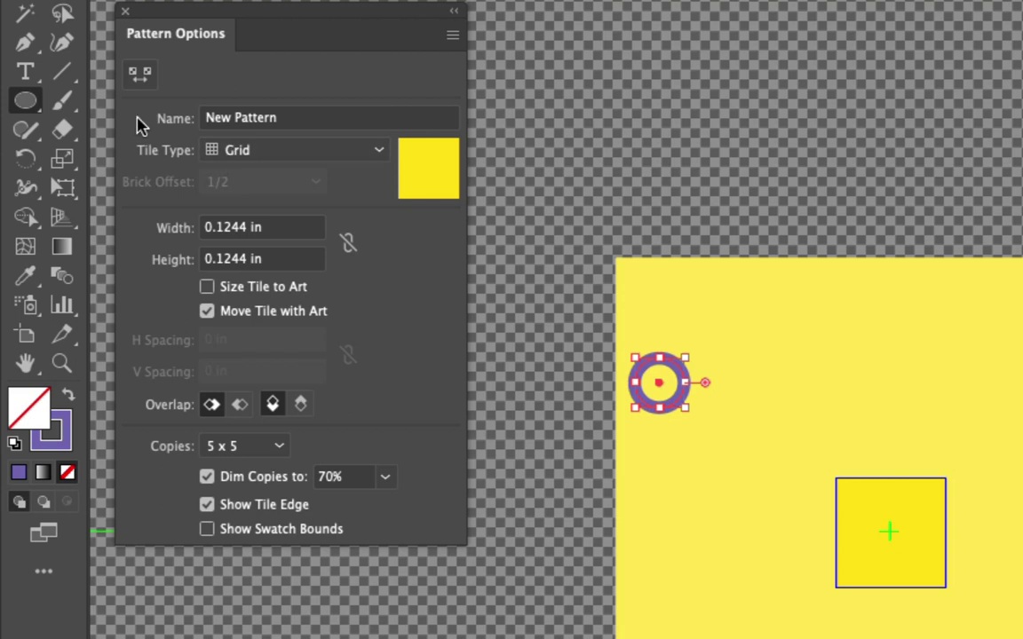
left_click(67, 396)
- Move the purple circle into the pattern tile, close to the tile's centre
left_click(23, 5)
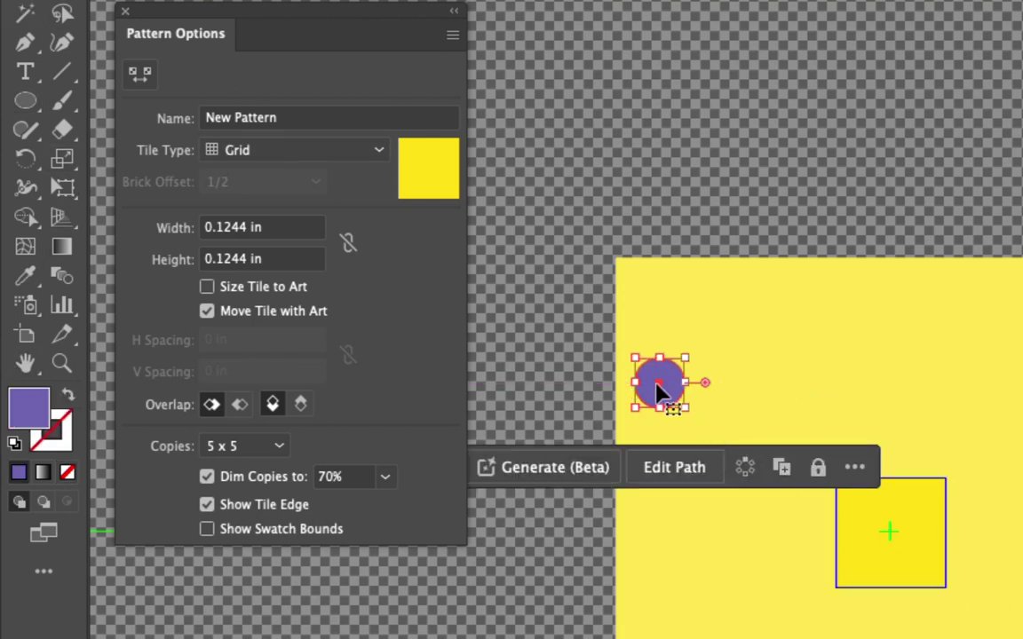
left_click_drag(669, 397, 898, 599)
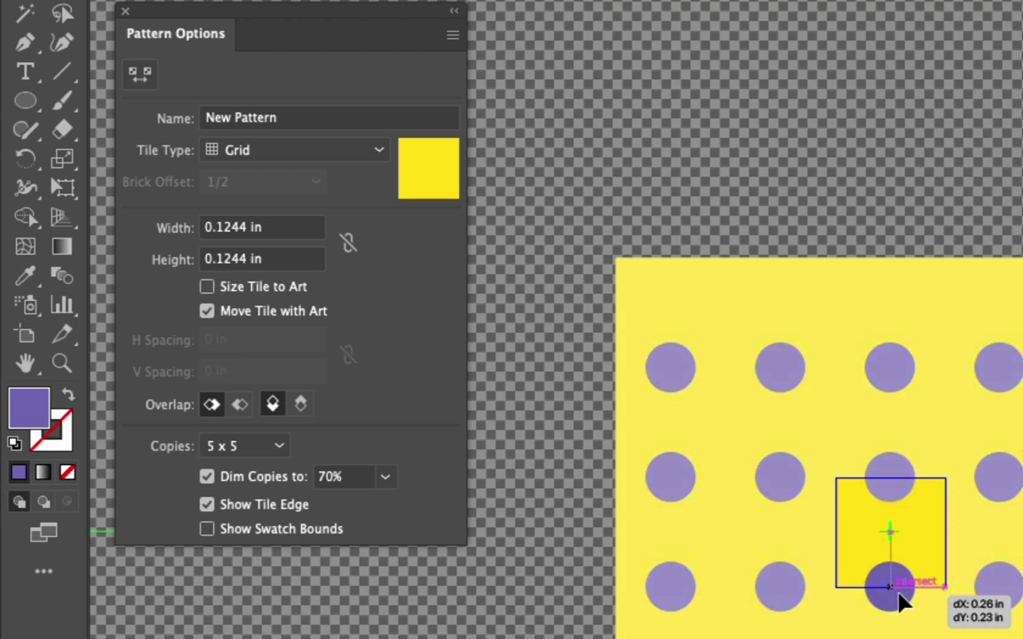
left_click_drag(899, 602, 896, 549)
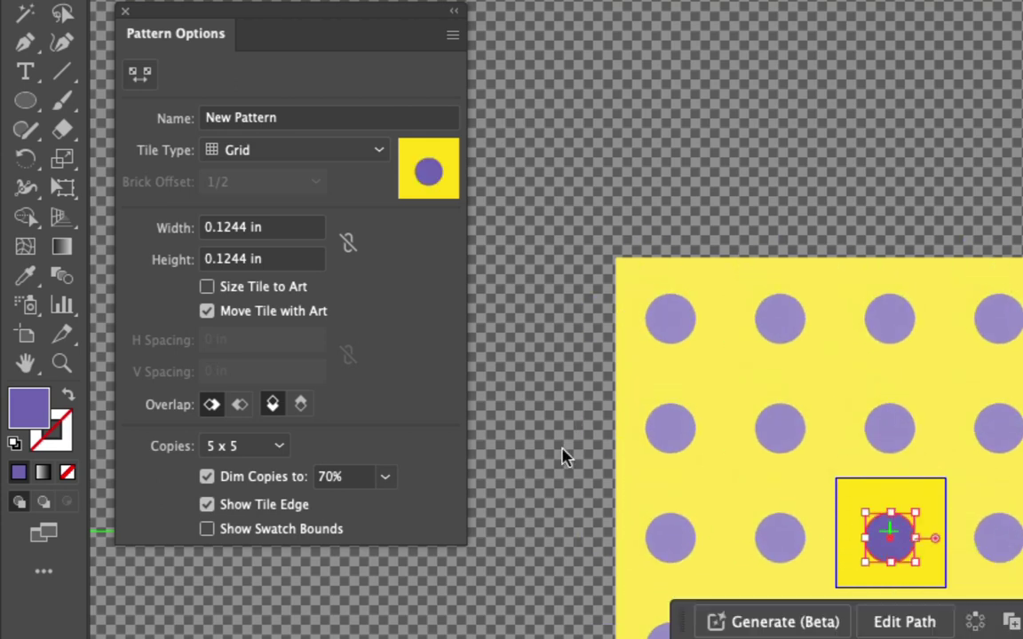
- Try the right-in-front and bottom-in-front tile overlaps while shifting the circle slightly, and restore the left-in-front and top-in-front overlaps
left_click(239, 405)
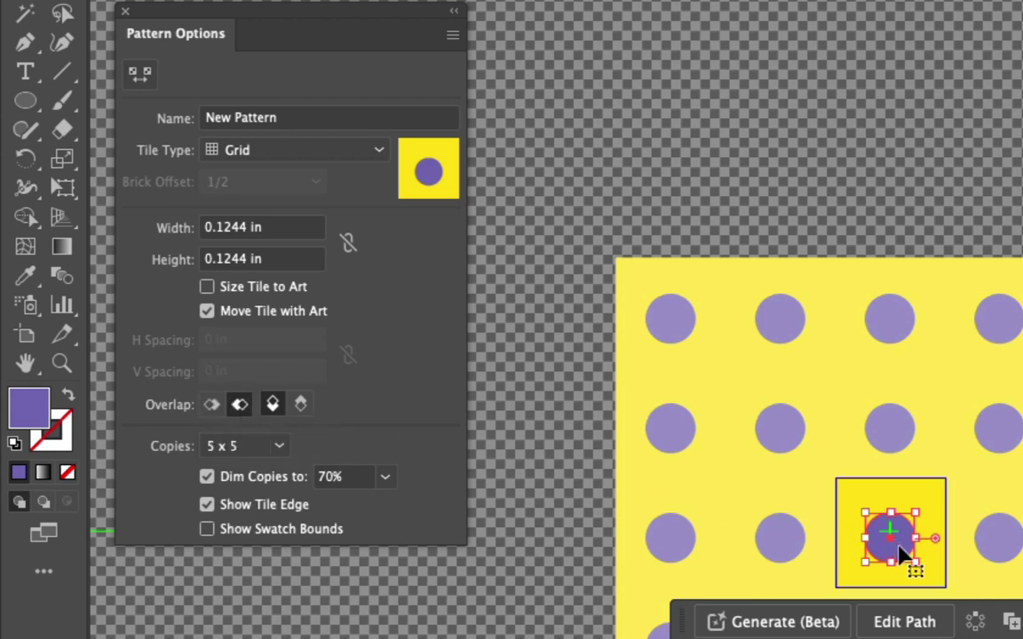
mouse_move(889, 536)
left_mouse_down()
mouse_move(829, 548)
mouse_move(939, 550)
mouse_move(901, 552)
left_mouse_up()
left_click(300, 404)
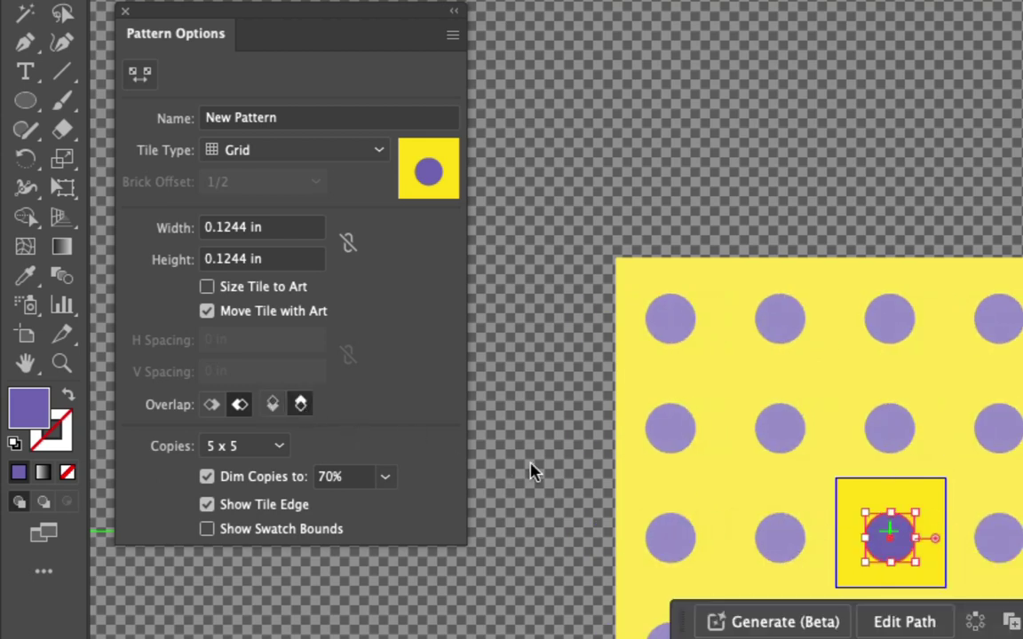
left_click(903, 545)
left_click(902, 544)
mouse_move(895, 549)
left_mouse_down()
mouse_move(876, 515)
mouse_move(887, 598)
mouse_move(884, 537)
left_mouse_up()
left_click(273, 405)
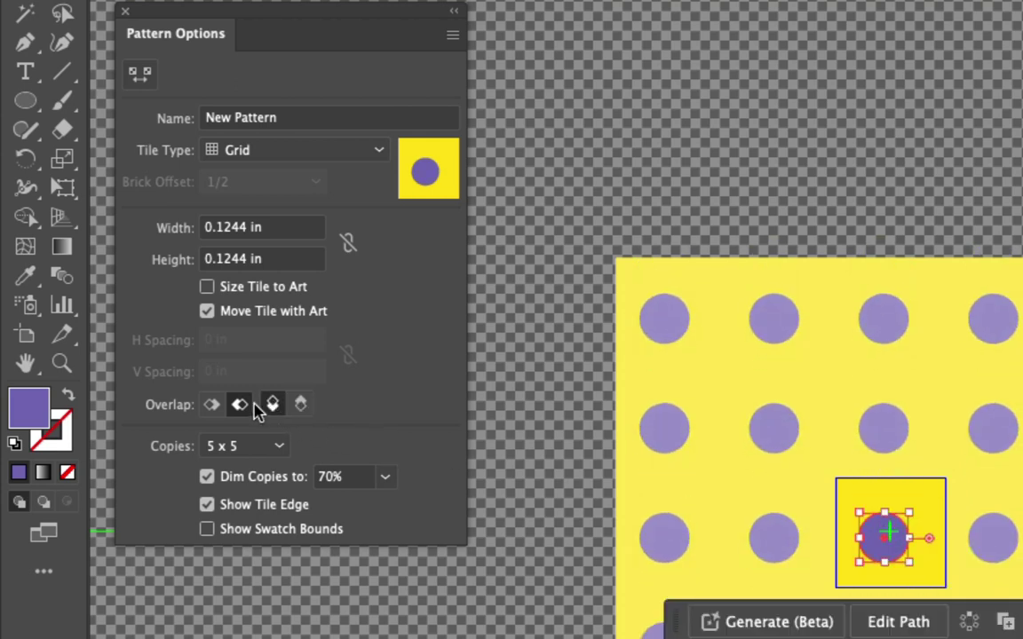
left_click(212, 404)
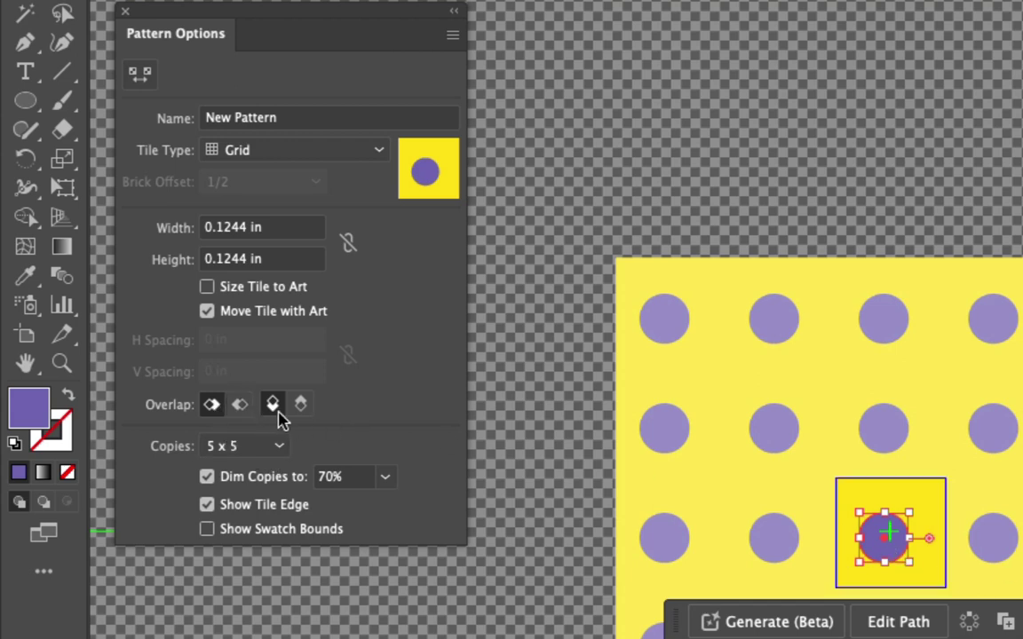
- Centre the purple circle in the pattern tile and set the preview to 3 x 3 copies
mouse_move(892, 544)
left_mouse_down()
mouse_move(939, 580)
mouse_move(889, 536)
left_mouse_up()
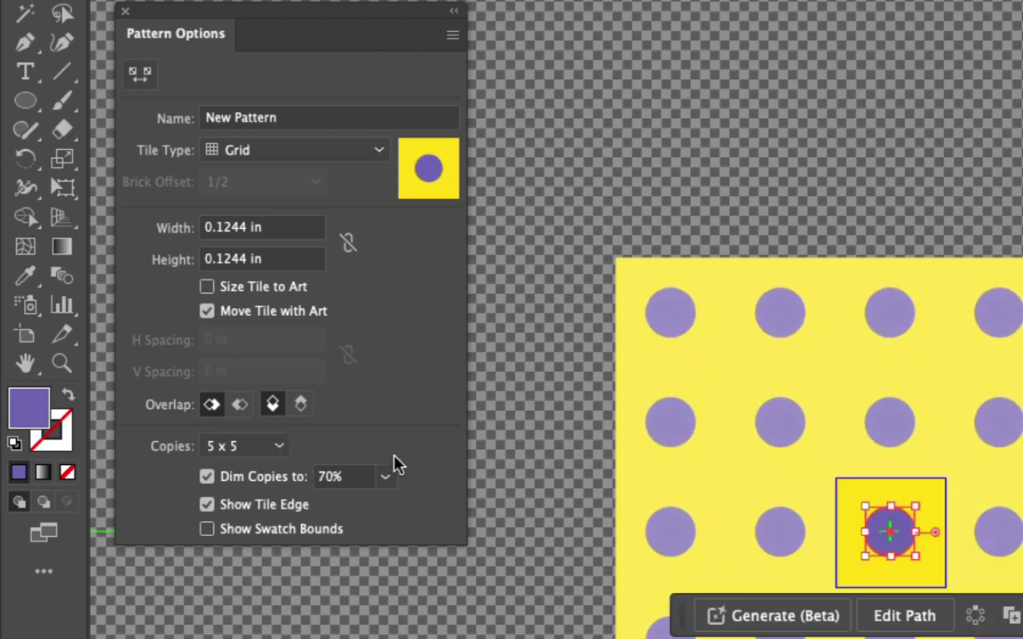
left_click(278, 446)
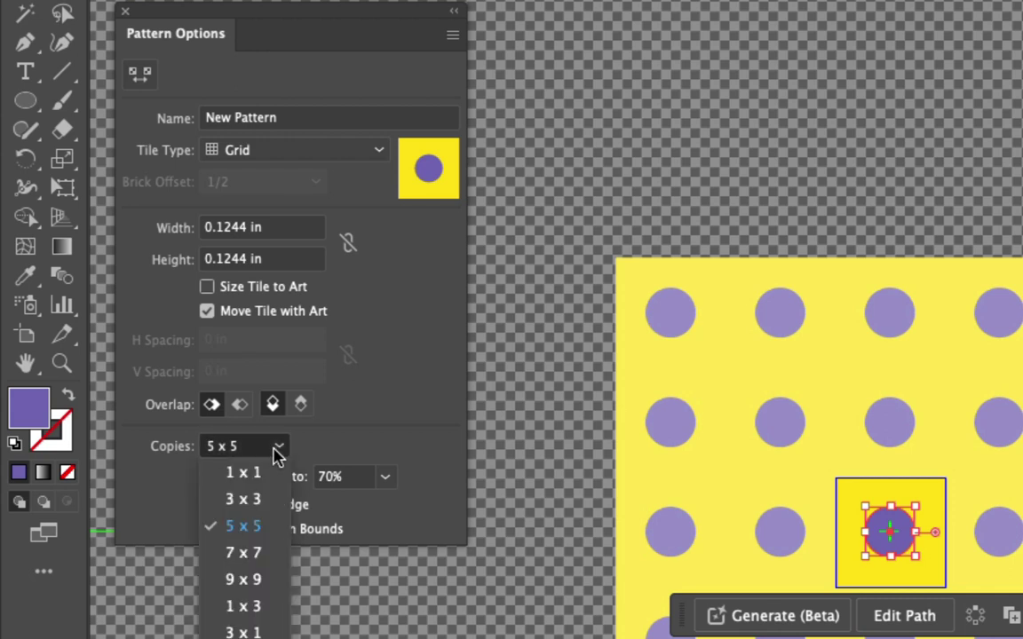
left_click(258, 500)
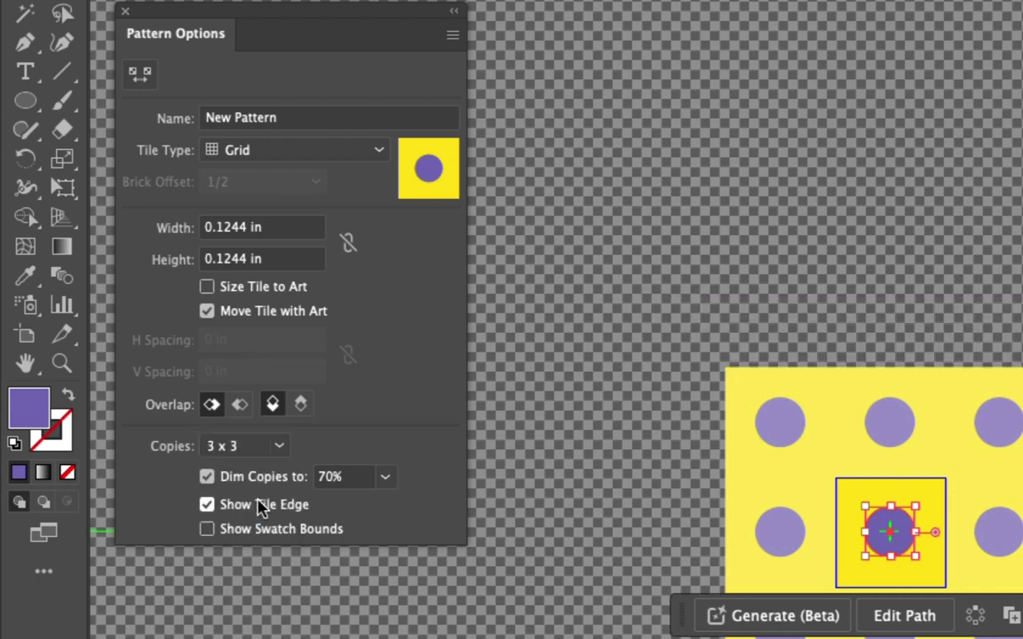
- Set the pattern preview to 9 x 9 copies
left_click(277, 447)
left_click(245, 586)
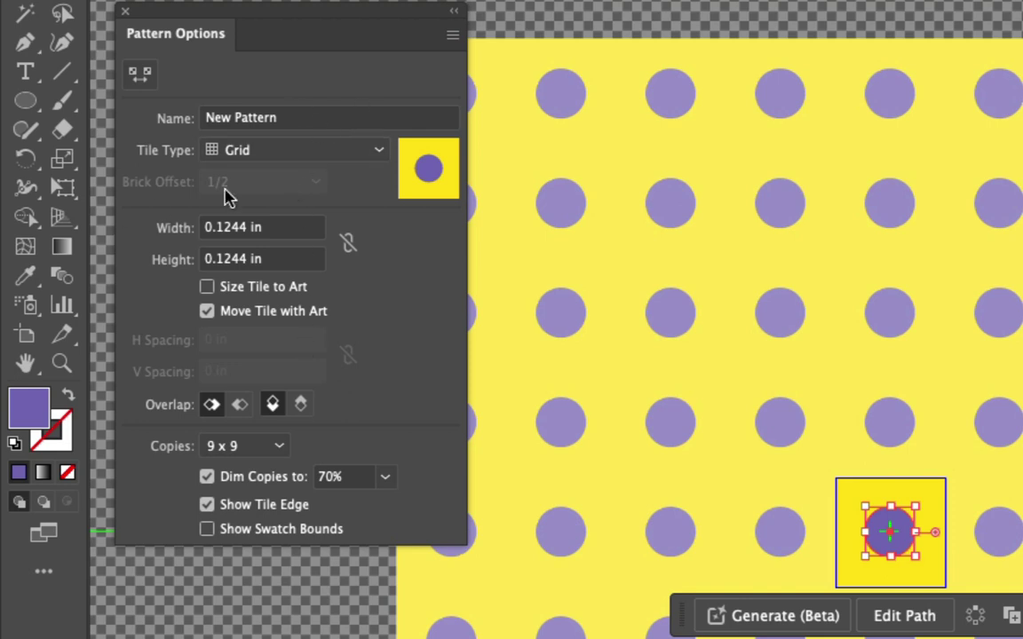
- Try the Brick by Row, Brick by Column and Hex by Column tile types on the dot pattern, and return to Grid
left_click(309, 151)
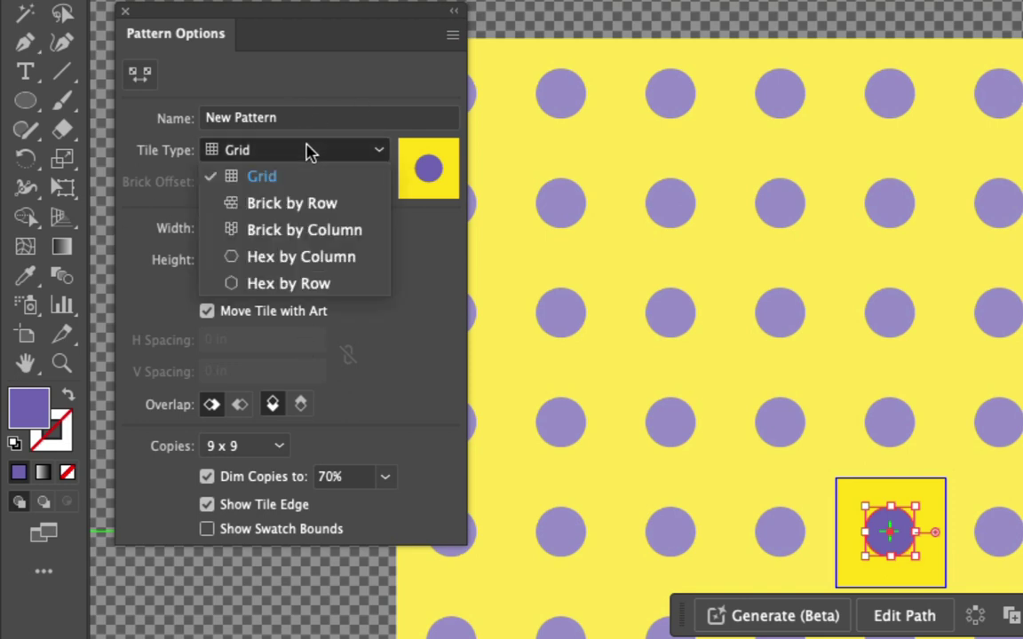
left_click(308, 203)
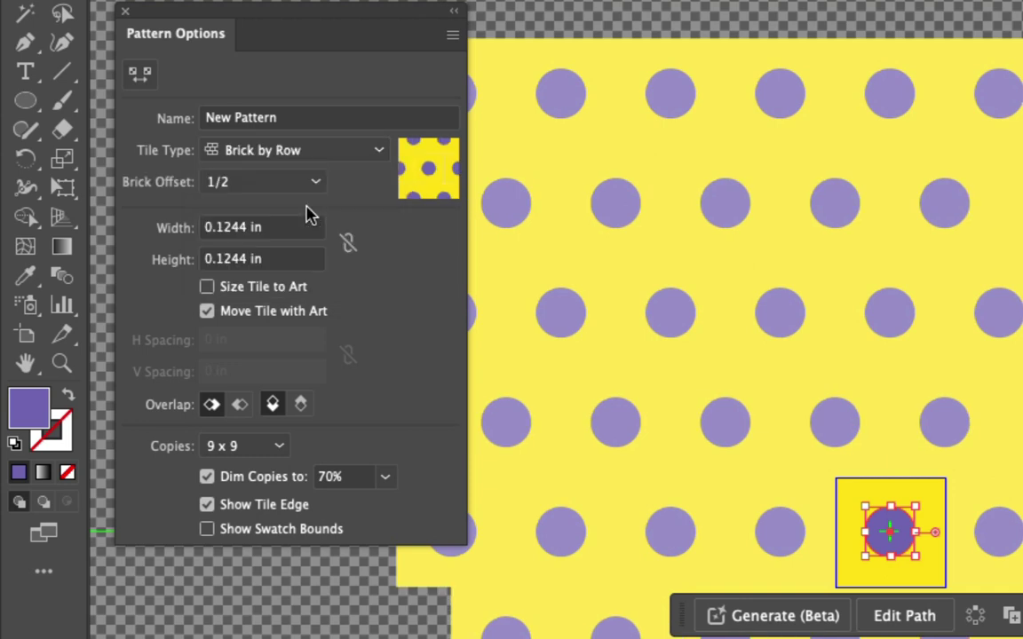
left_click(304, 158)
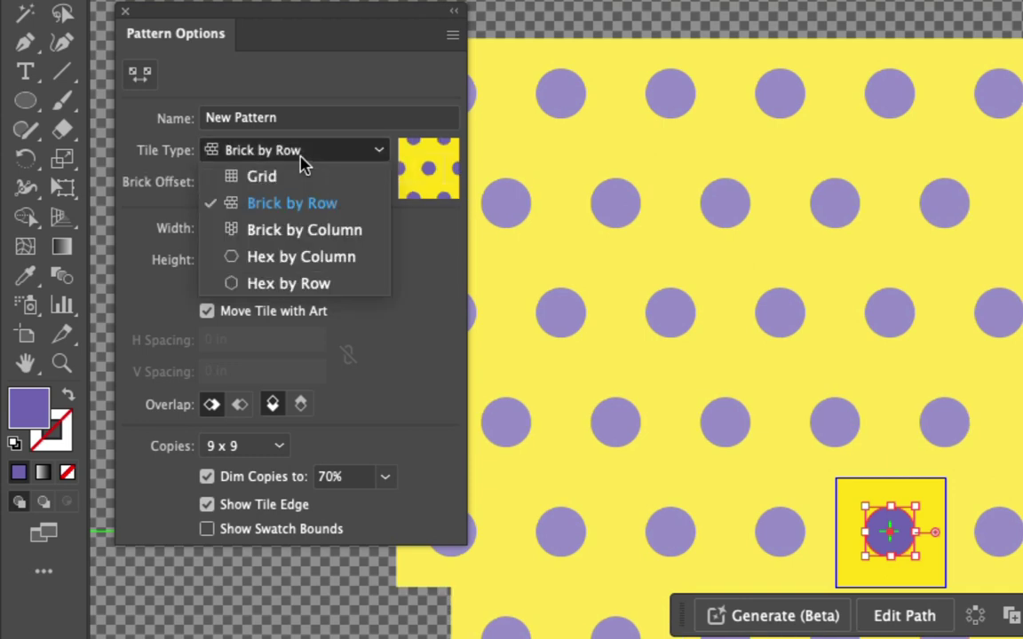
left_click(305, 230)
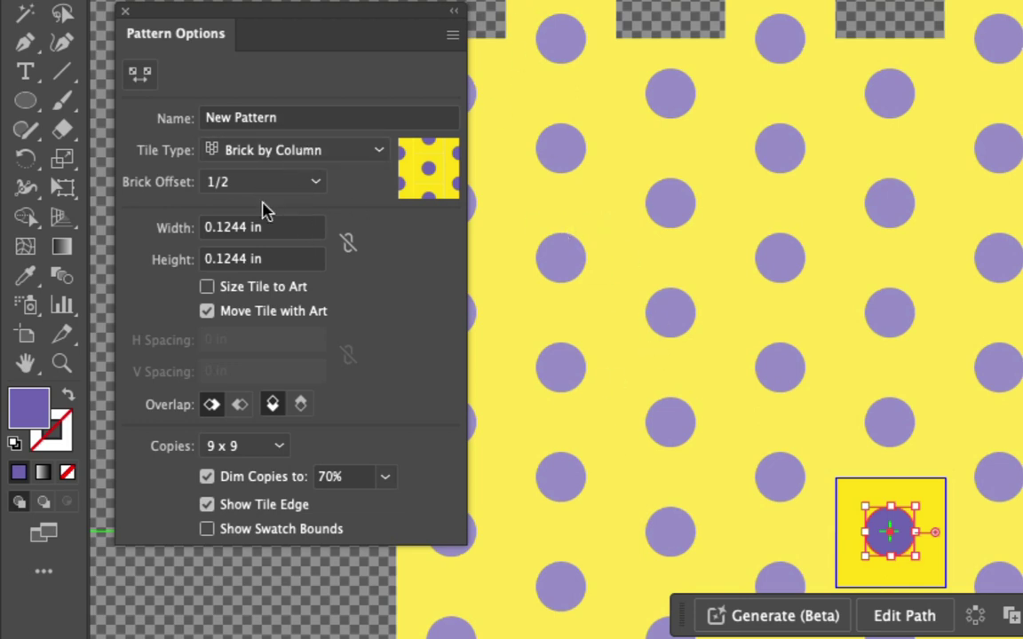
left_click(302, 153)
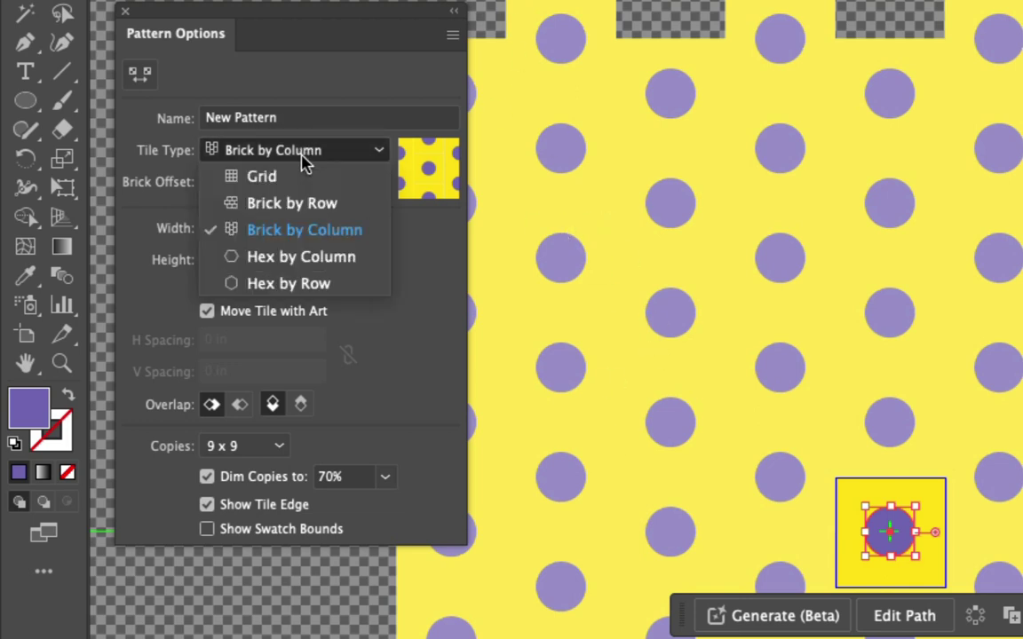
left_click(305, 257)
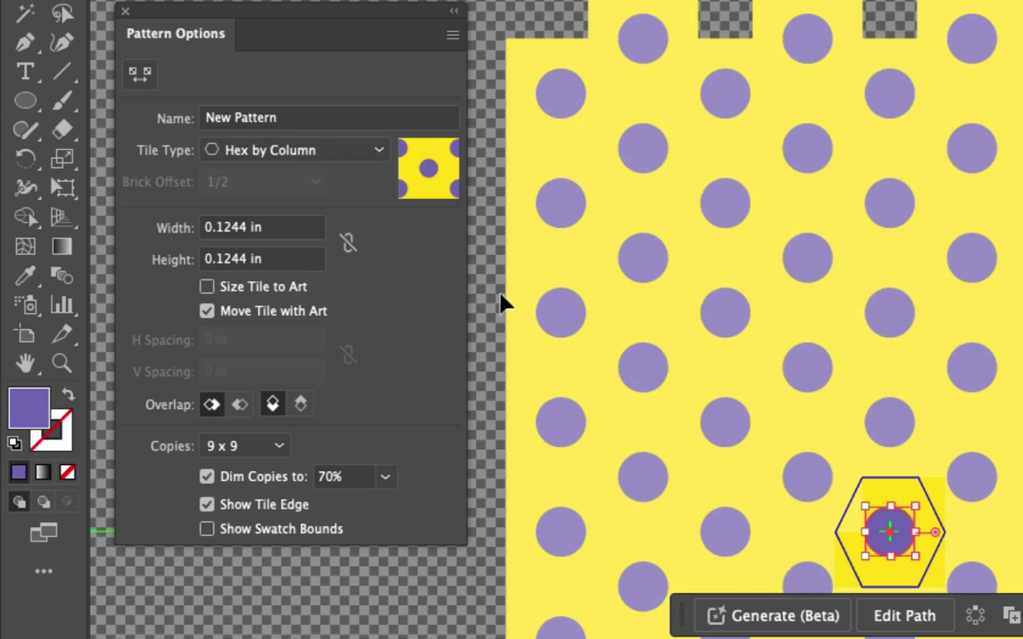
left_click(273, 155)
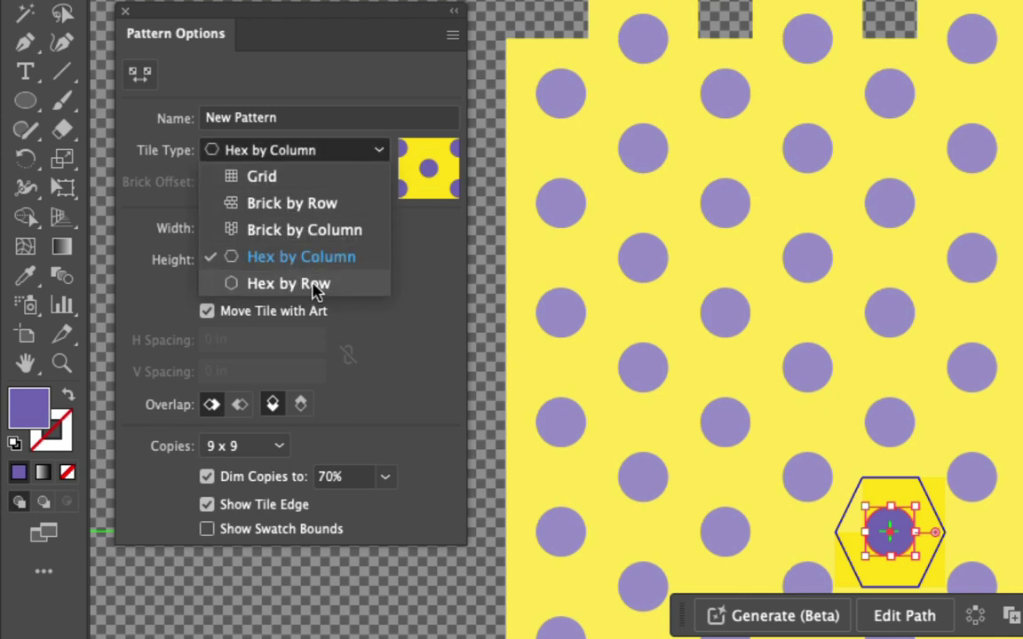
left_click(299, 183)
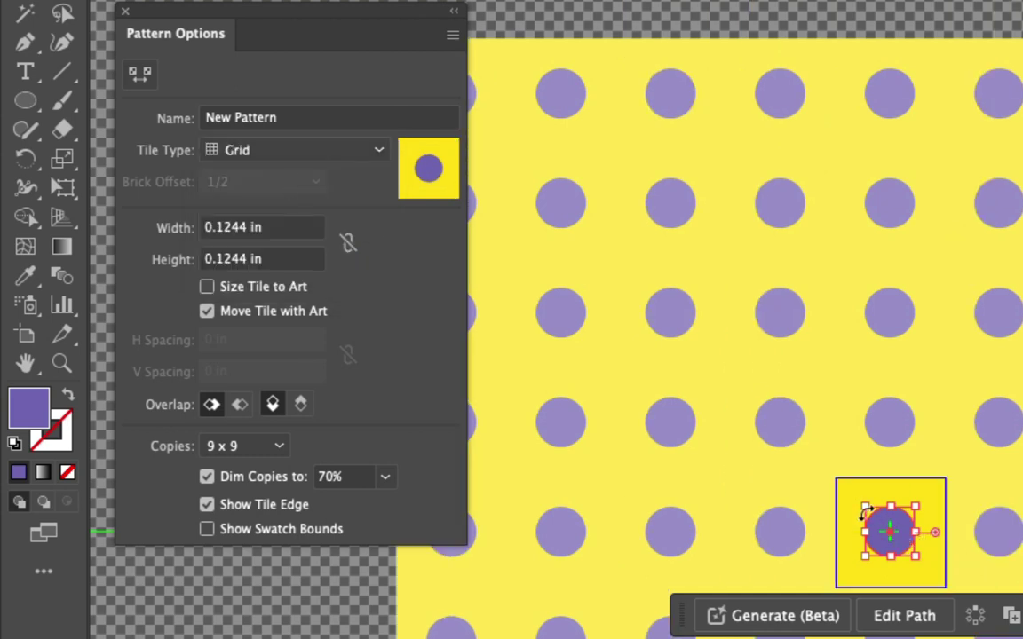
- Shrink the purple circle, place it in the tile's lower-right corner, and paint a wavy purple brush stroke diagonally beside it
left_click_drag(864, 509, 915, 569)
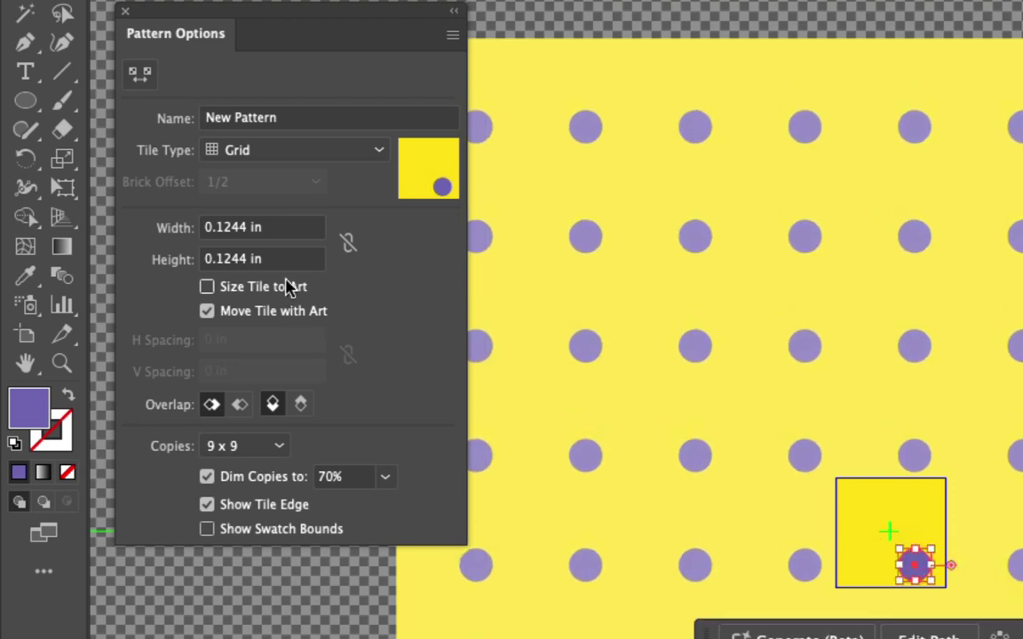
left_click(63, 103)
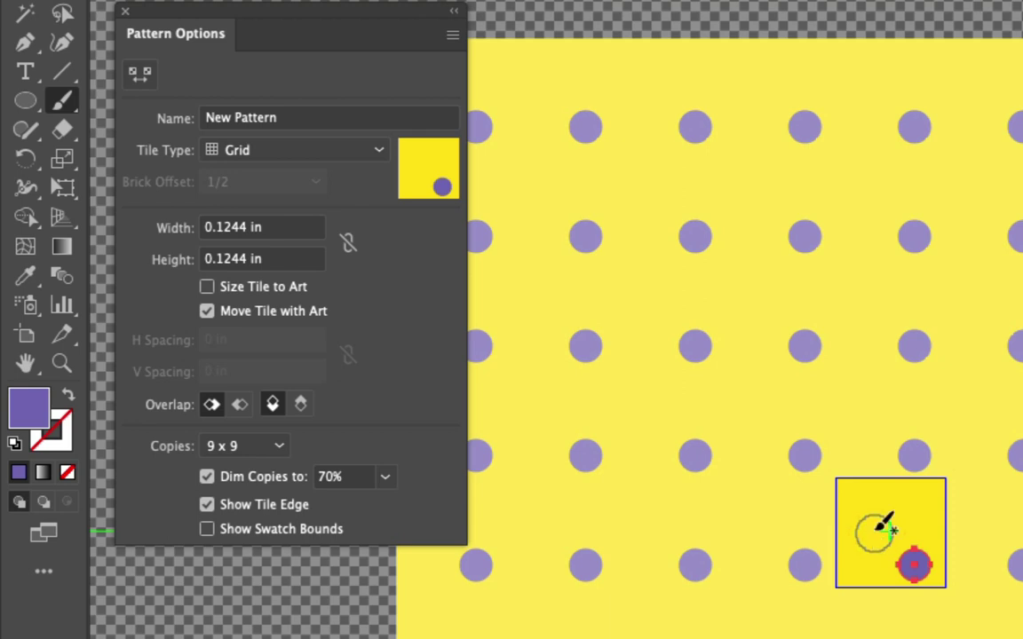
mouse_move(874, 567)
left_mouse_down()
mouse_move(879, 527)
mouse_move(912, 493)
mouse_move(919, 504)
left_mouse_up()
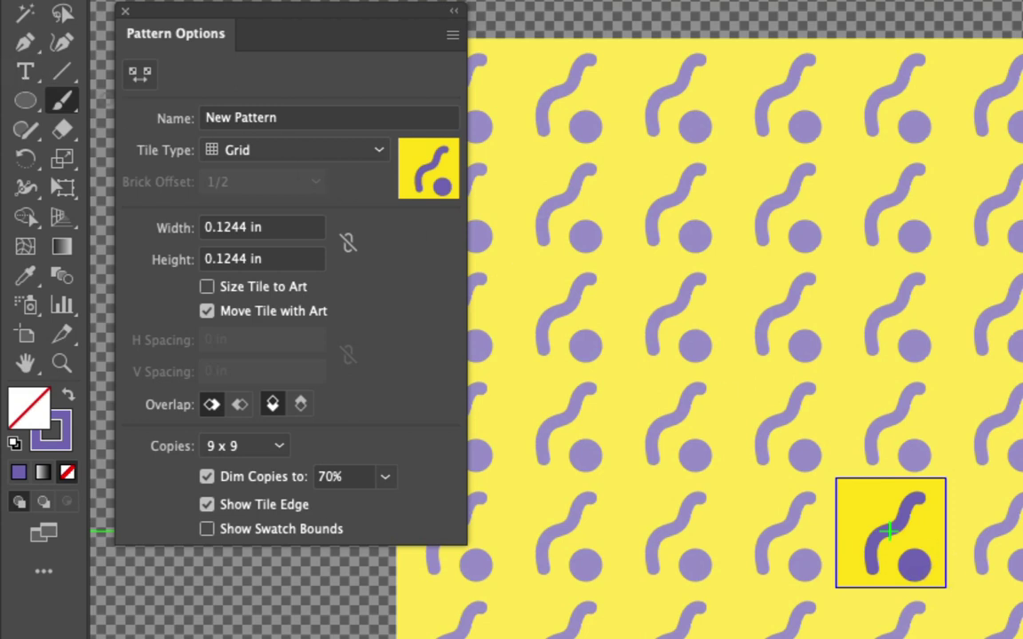
- Draw a small purple-filled triangle without a stroke and place it, scaled down, at the left edge of the pattern tile
left_click(24, 104)
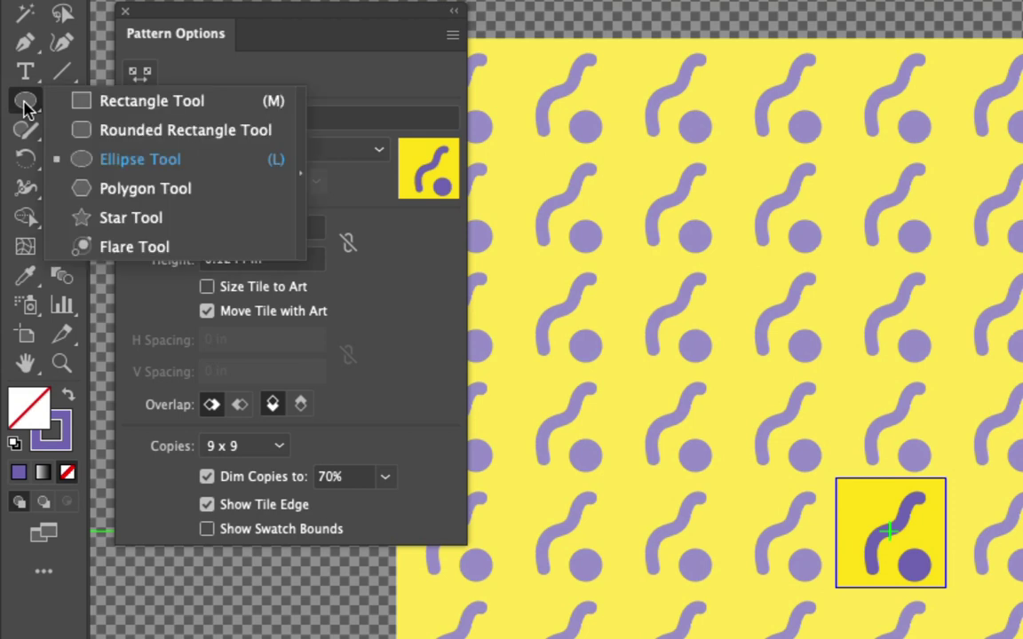
left_click(124, 189)
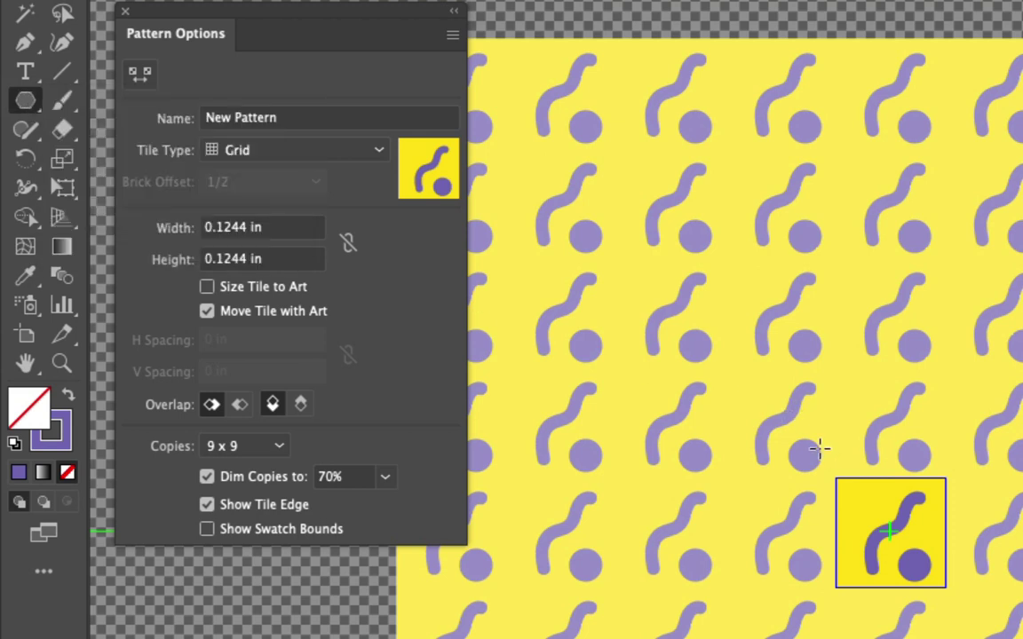
left_click_drag(820, 447, 820, 415)
key("shift+x")
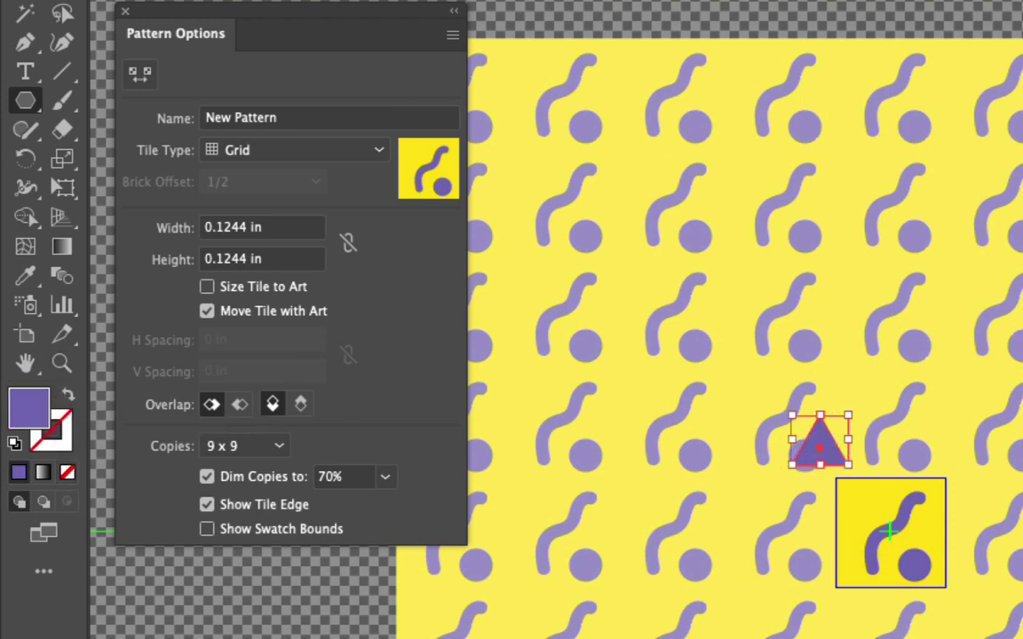
left_click(57, 7)
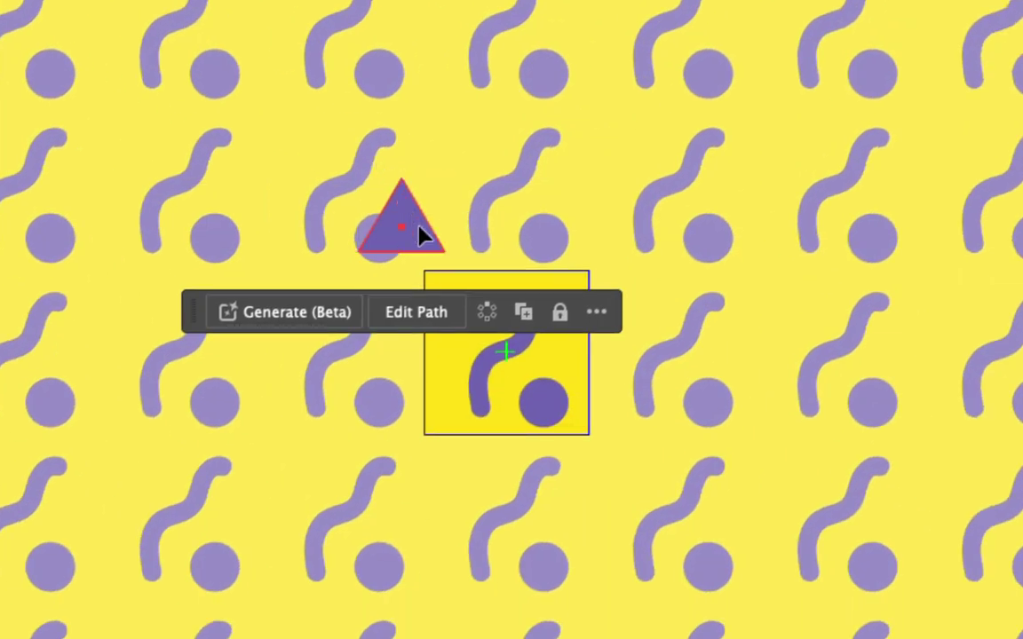
left_click_drag(422, 229, 480, 380)
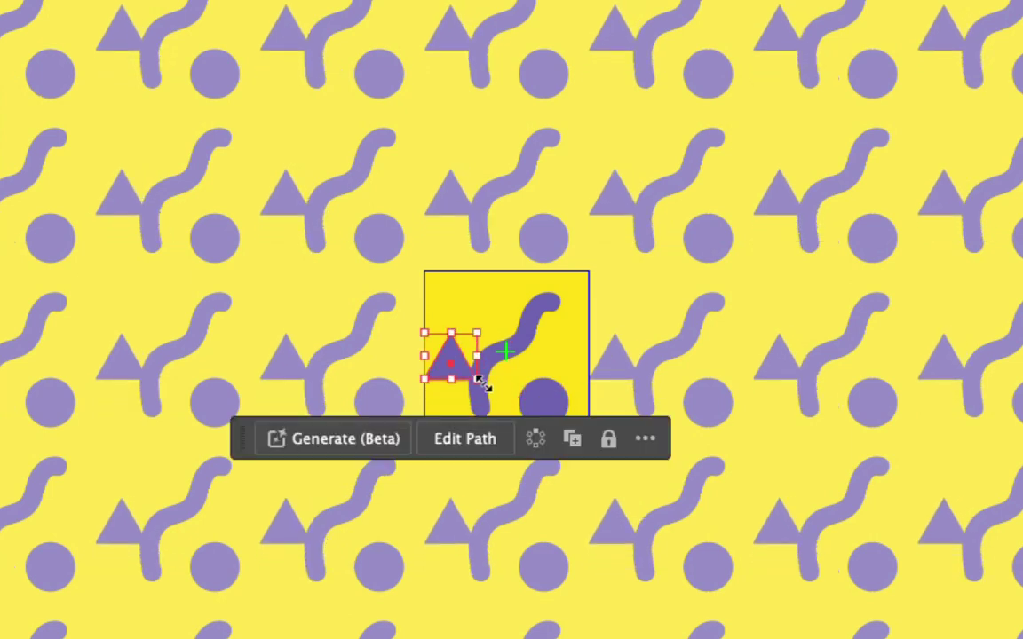
- Rearrange the tile's shapes with the circle at upper left, the triangle right of centre below it, and the squiggle crossing the lower-right corner
left_click(452, 367)
left_click(502, 273)
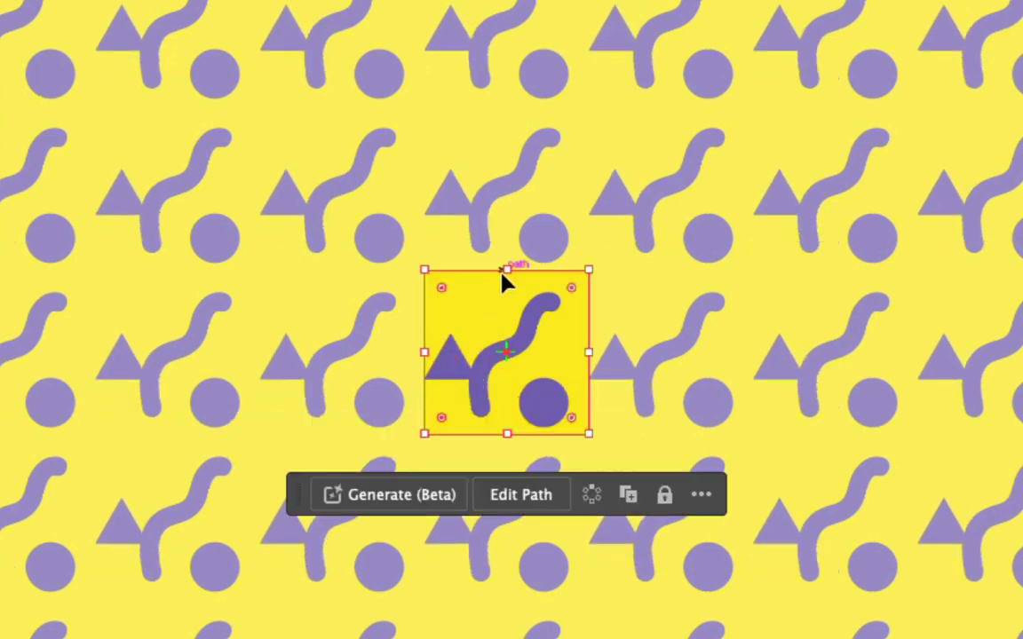
left_click_drag(452, 370, 480, 326)
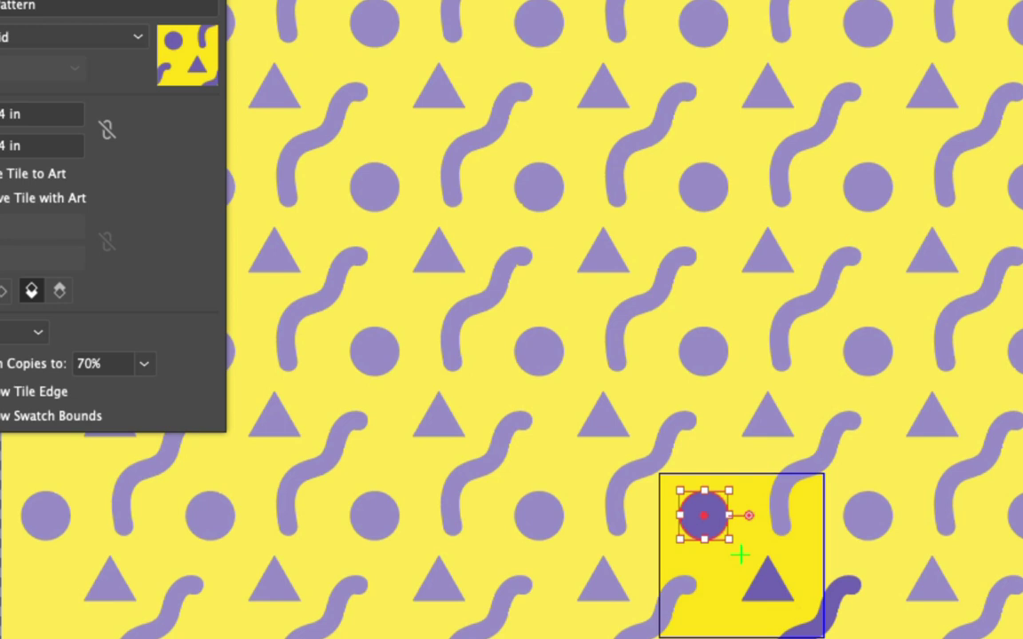
- Name the pattern 80's and finish pattern editing
left_click_drag(52, 2, 213, 42)
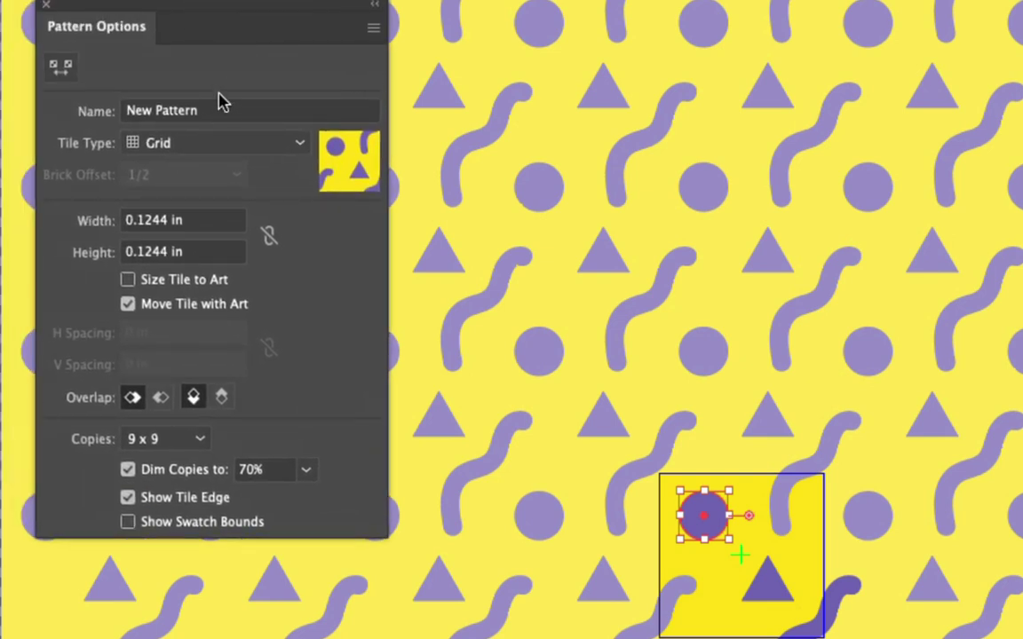
left_click(219, 111)
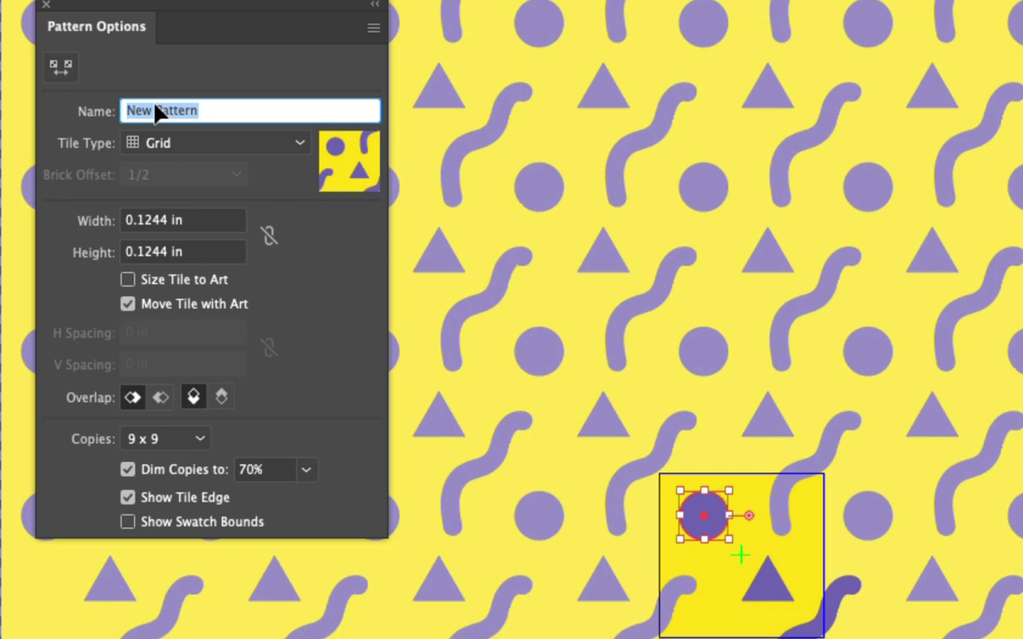
type("'0")
key("BackSpace")
key("BackSpace")
type("80's")
left_click(305, 276)
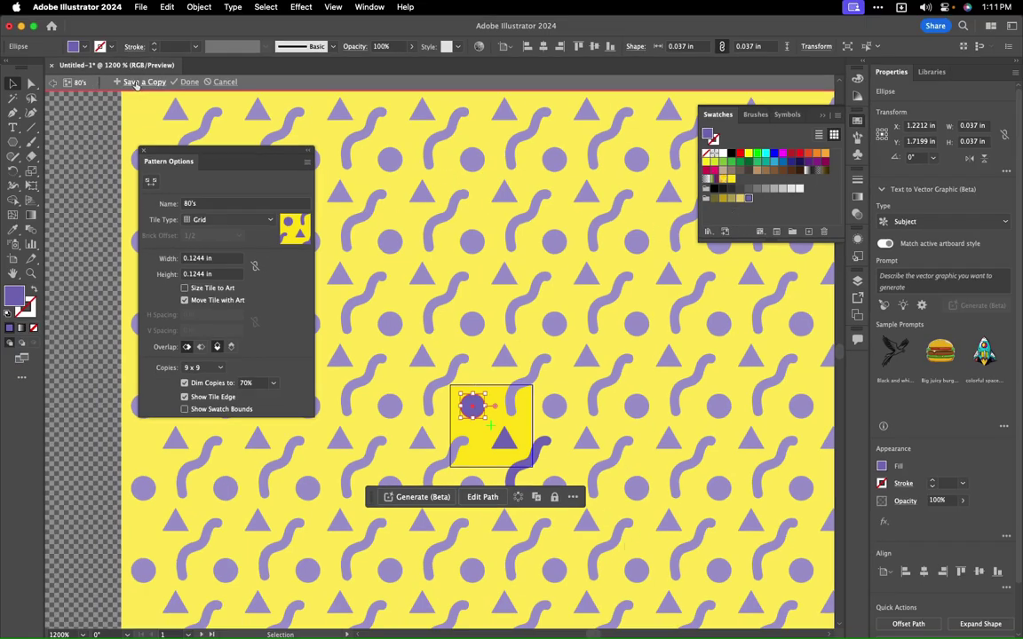
left_click(187, 81)
left_click(643, 377)
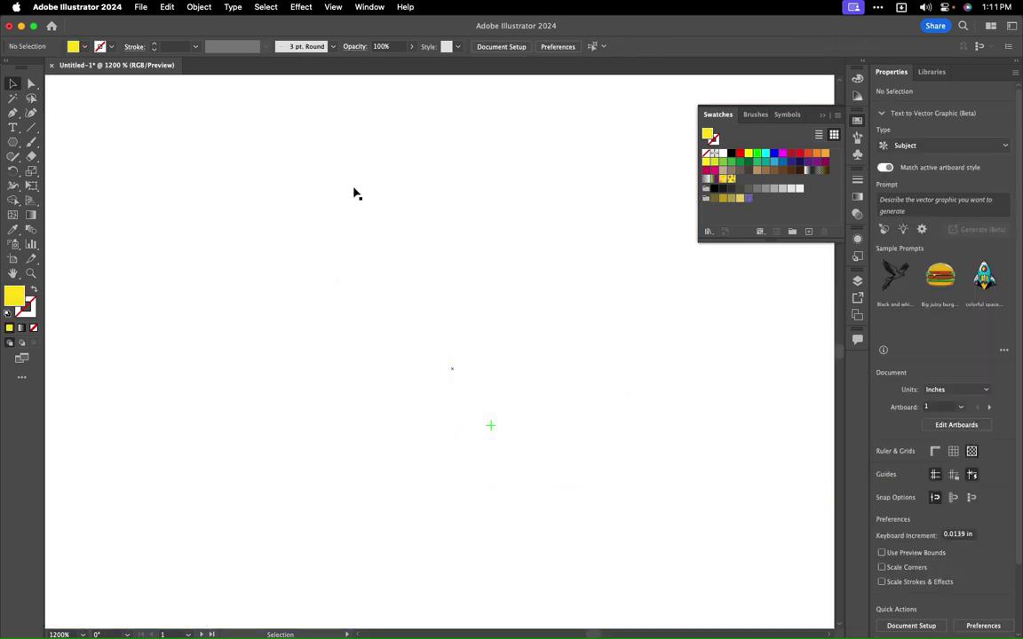
- Fill the white card background with the 80's pattern swatch
key("super+0")
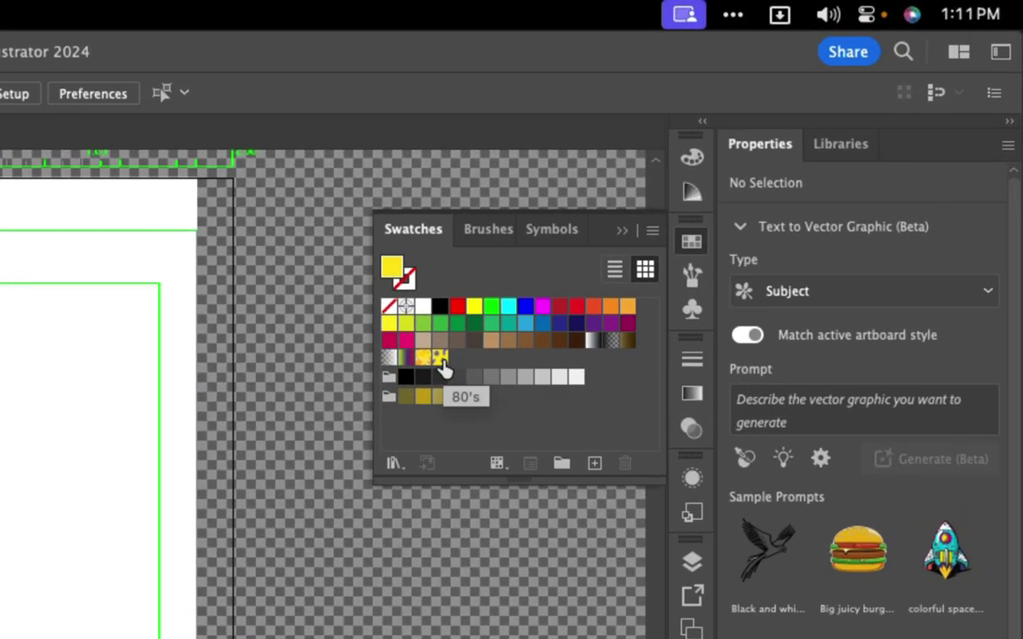
left_click(436, 360)
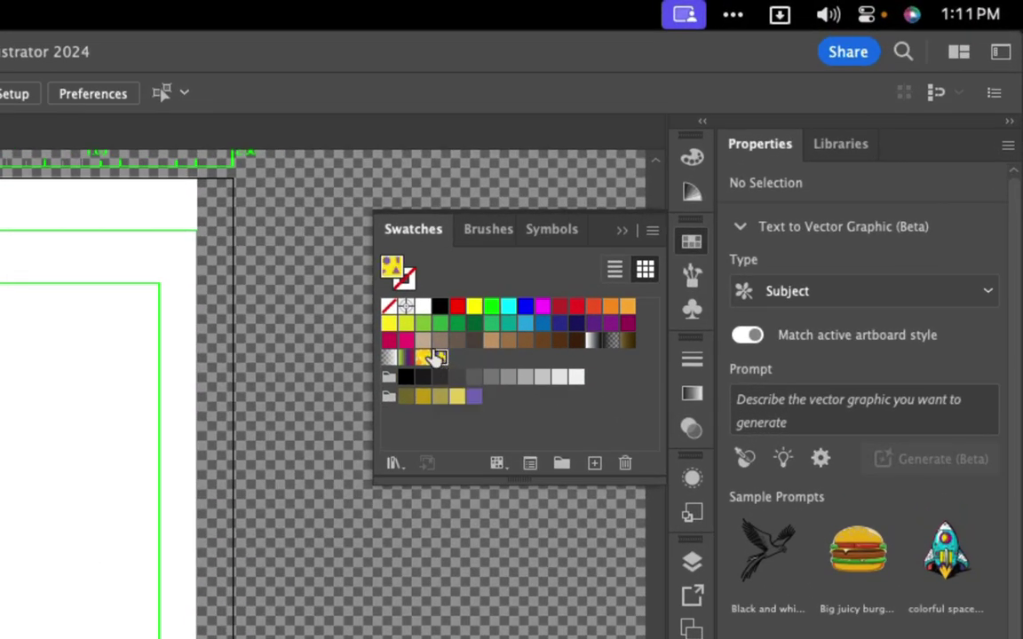
left_click_drag(440, 359, 152, 497)
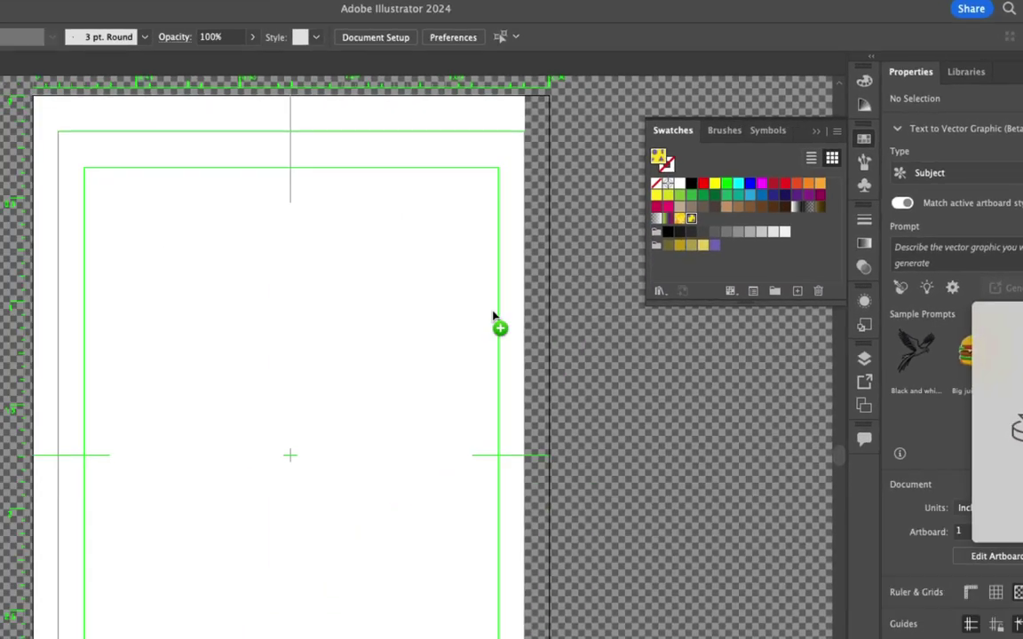
left_click_drag(494, 316, 253, 360)
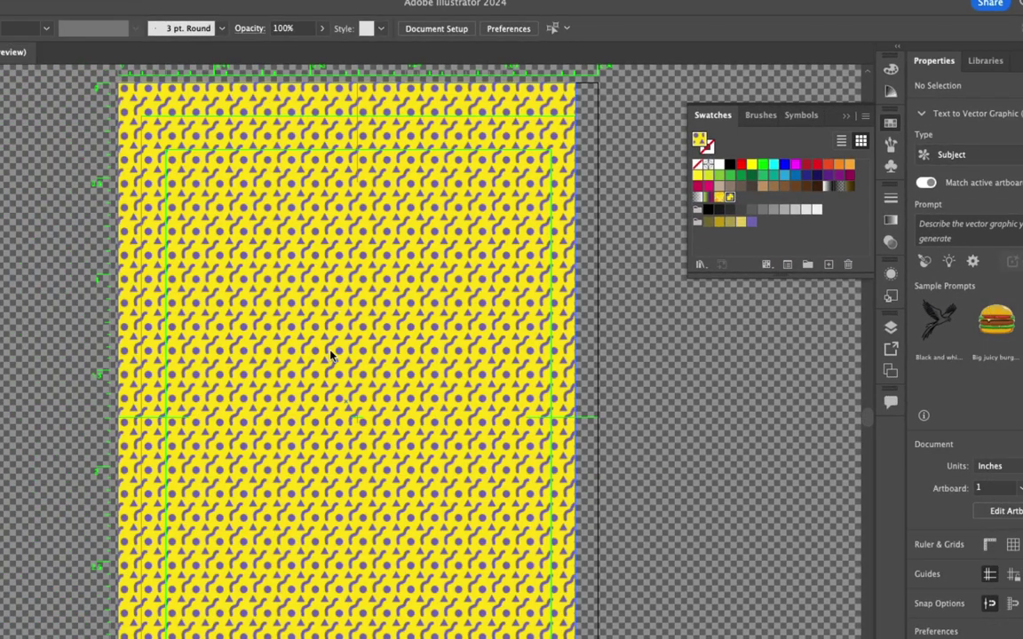